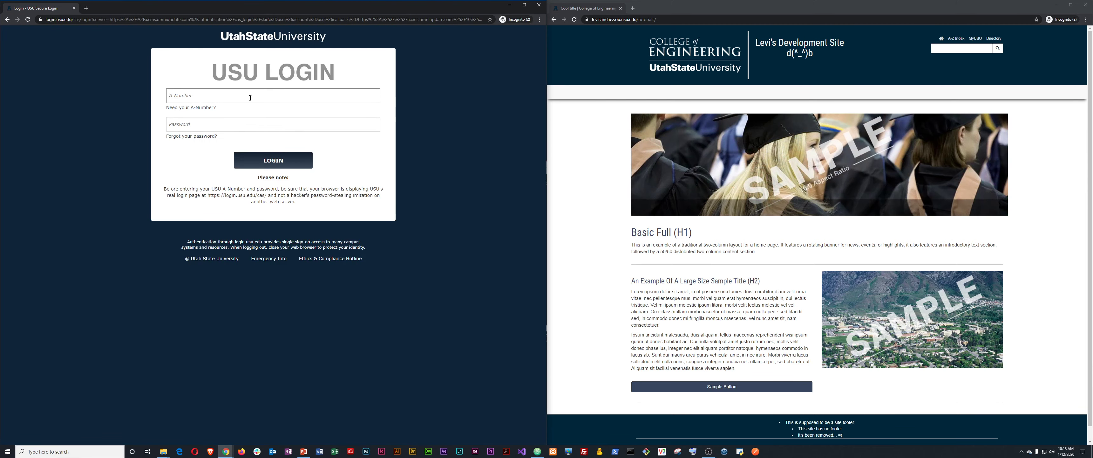
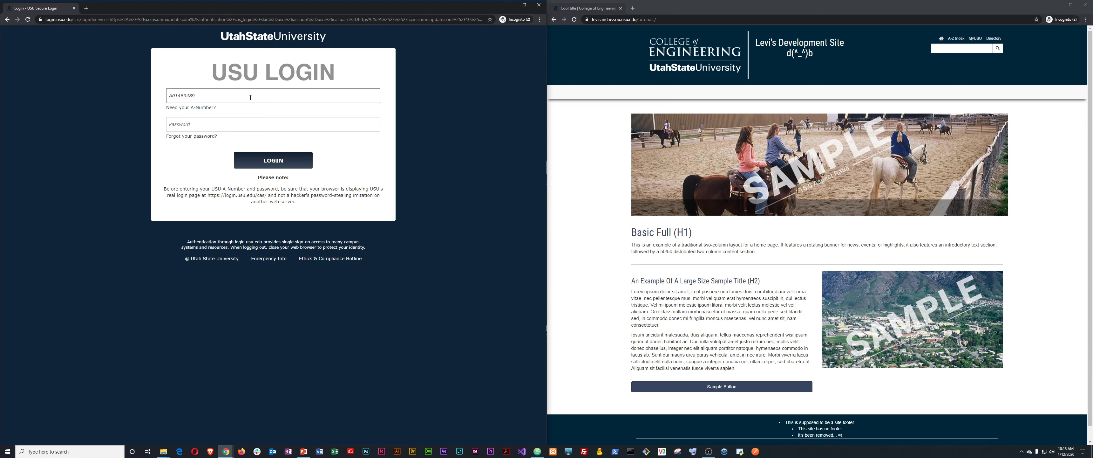
# Sign in to OU Campus with your A-Number and password, then request a Duo push.
pyautogui.press('Tab')
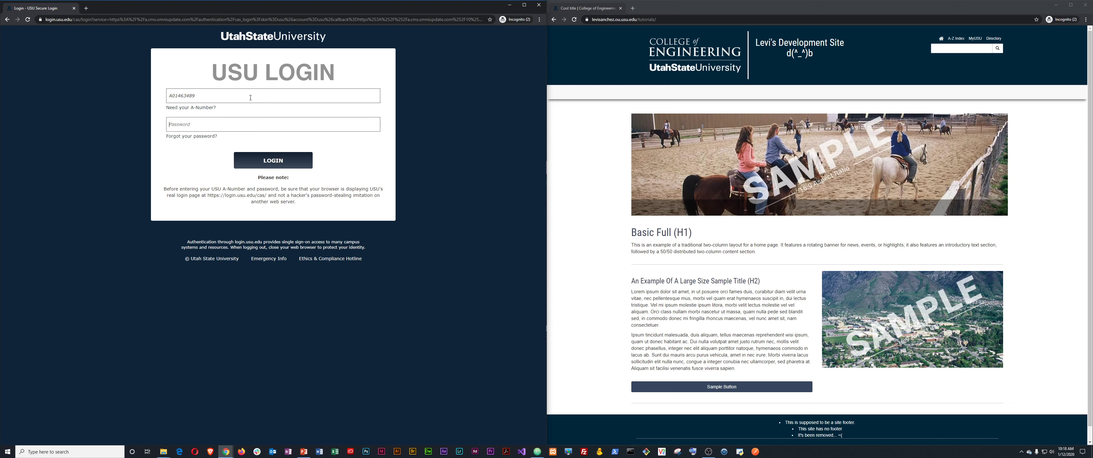
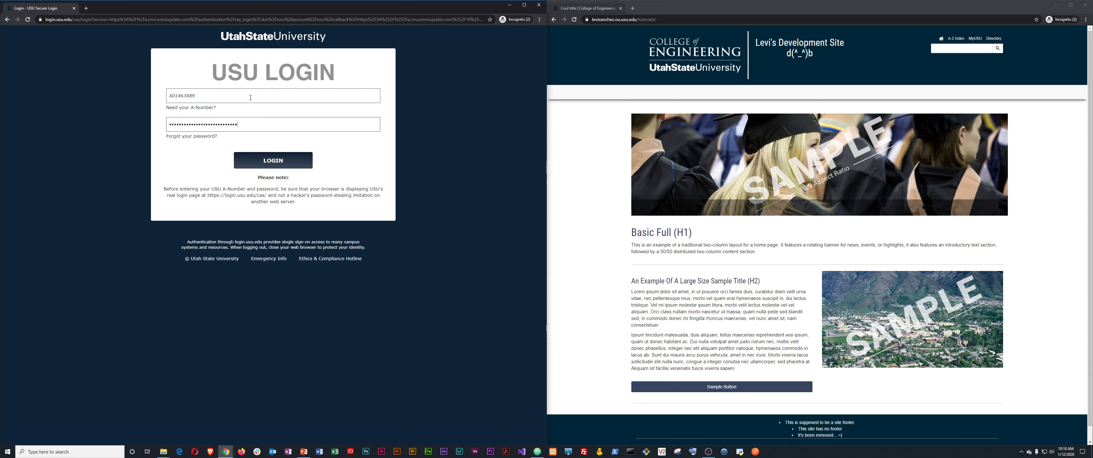
pyautogui.click(275, 162)
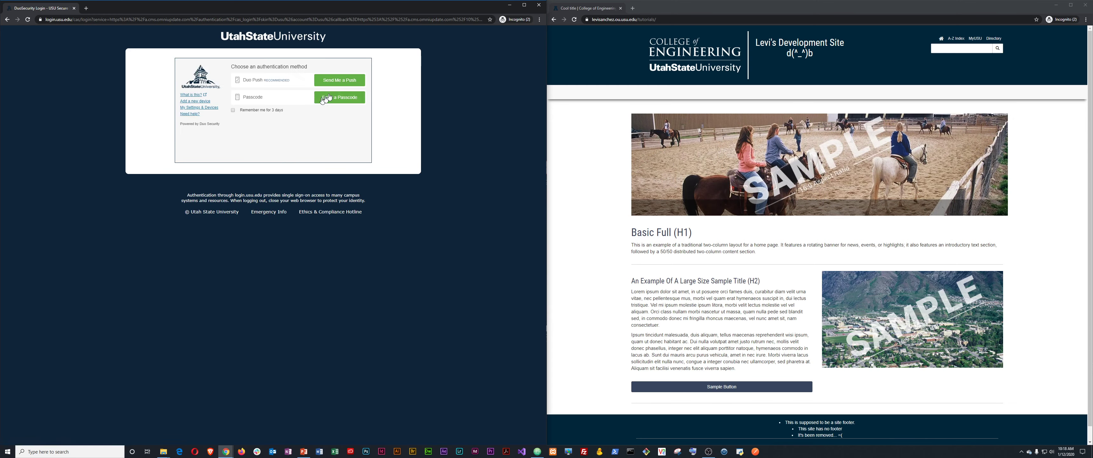
pyautogui.click(353, 81)
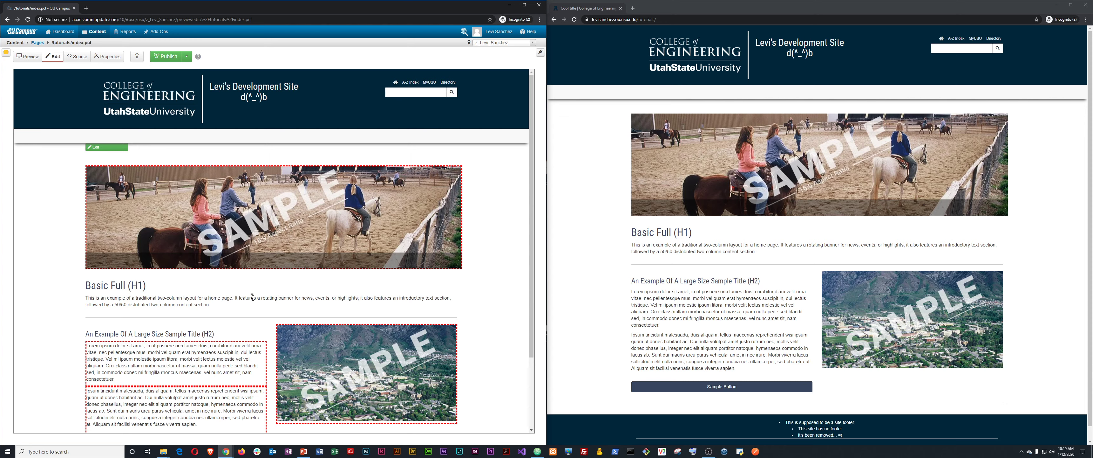
# Review the tutorials index.pcf preview and check the page out for editing.
pyautogui.scroll(-3, 259, 323)
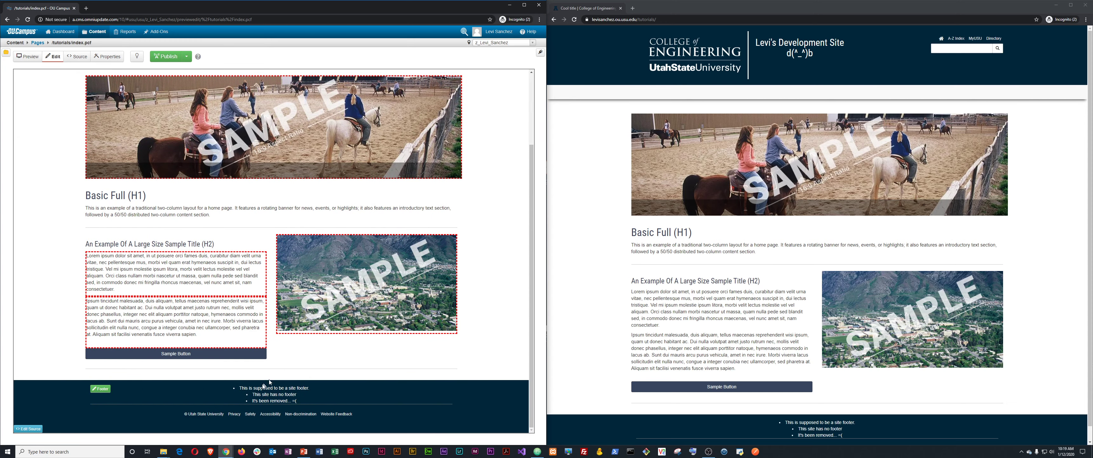
pyautogui.scroll(3, 280, 304)
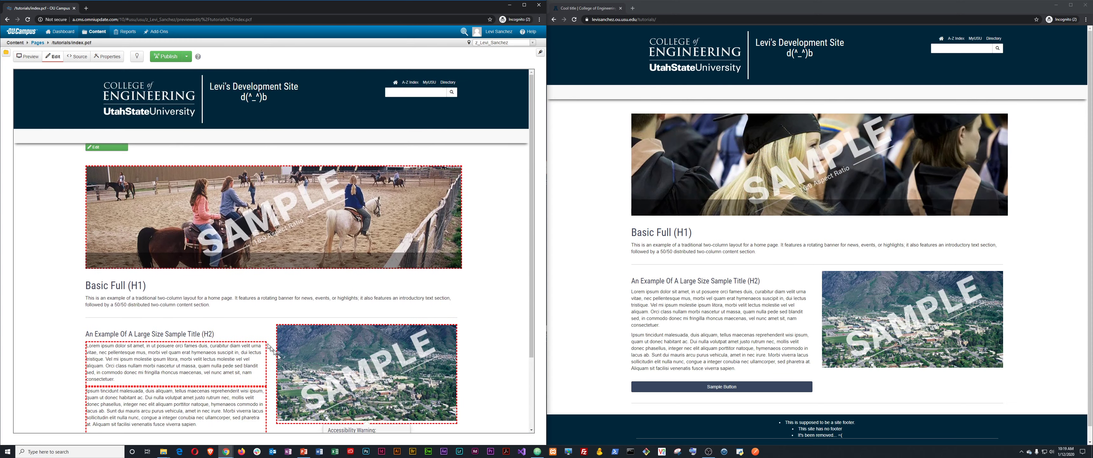
pyautogui.click(137, 56)
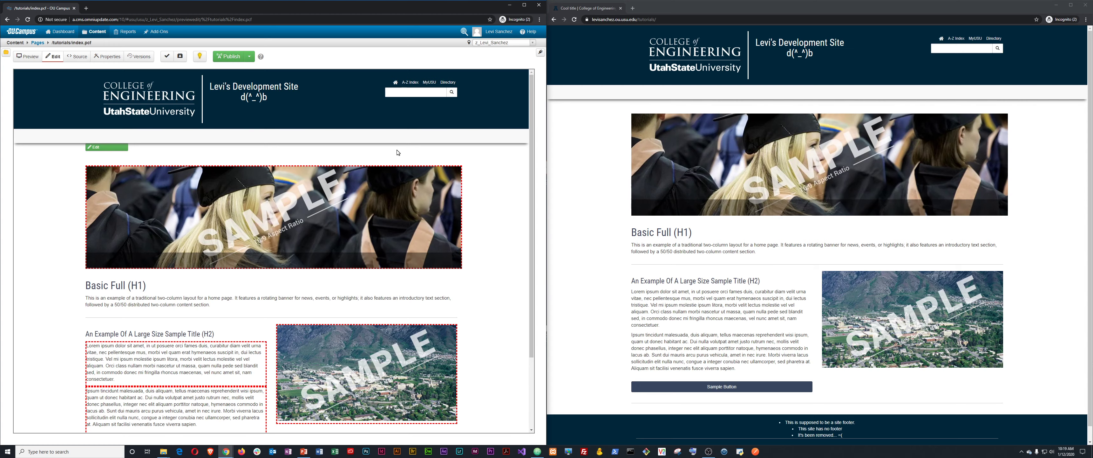
# Publish index.pcf live and return to the tutorials Pages listing.
pyautogui.click(229, 57)
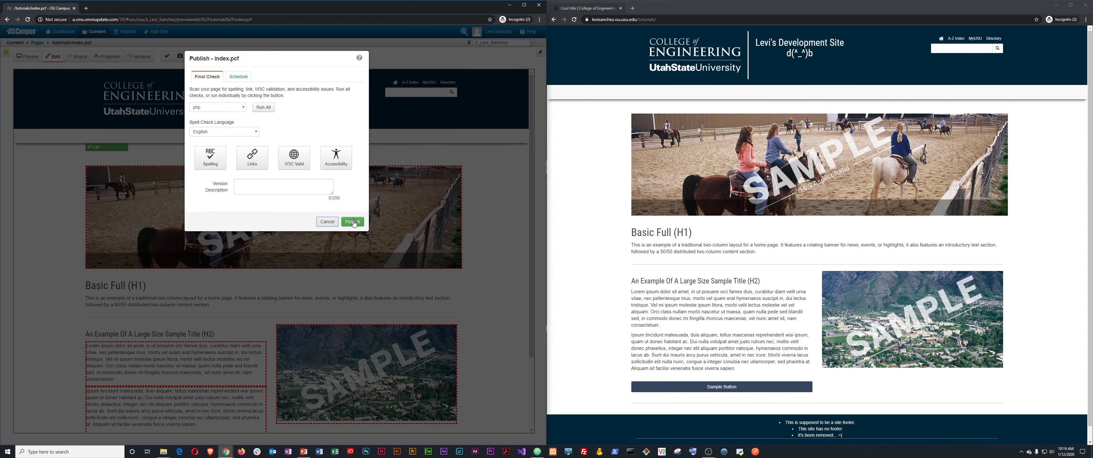
pyautogui.click(353, 222)
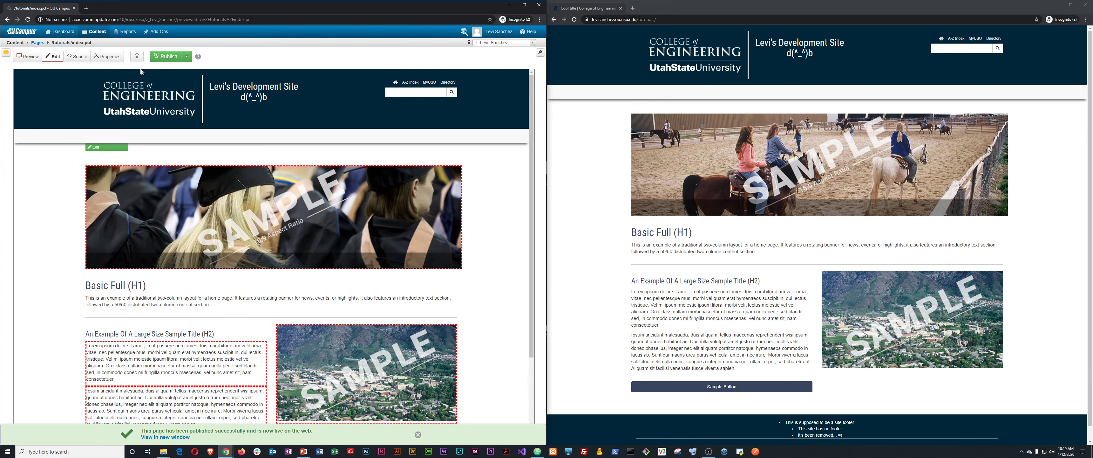
pyautogui.click(38, 43)
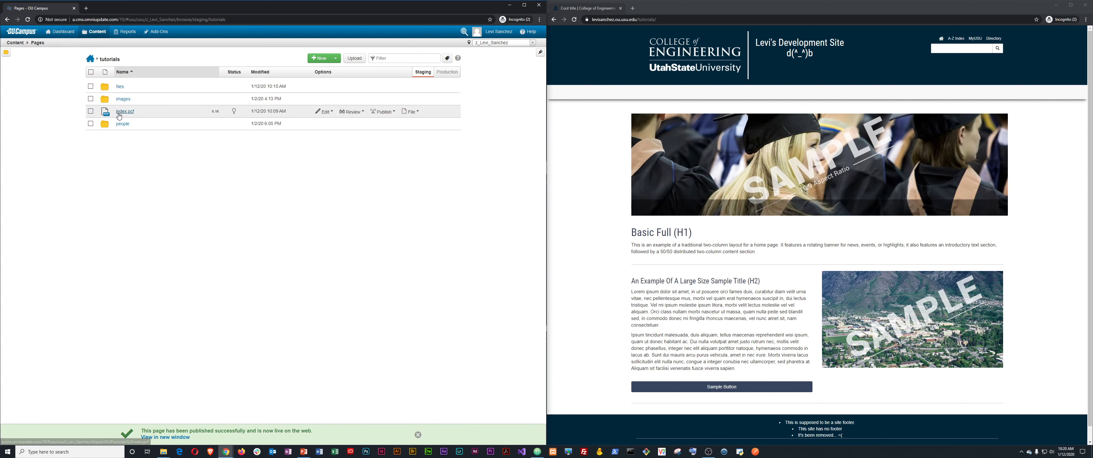
pyautogui.click(234, 112)
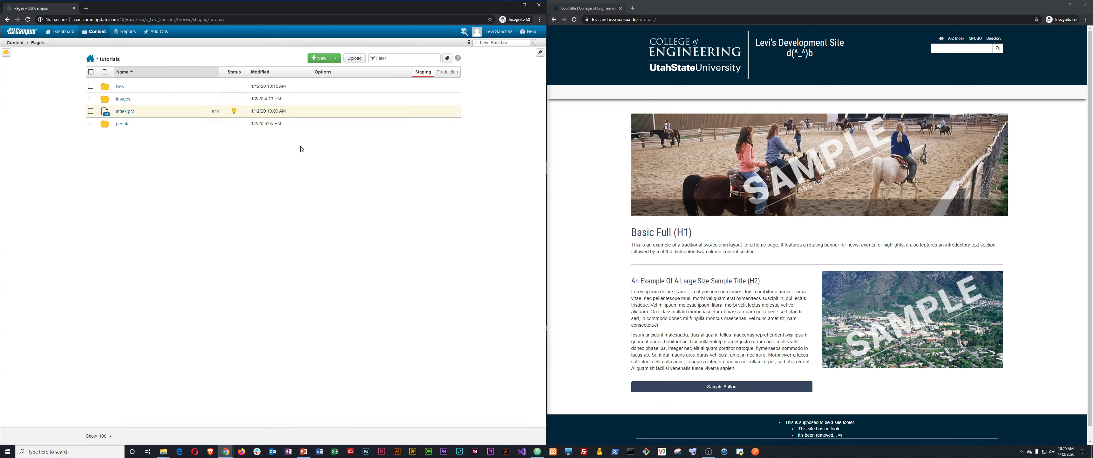
pyautogui.click(234, 111)
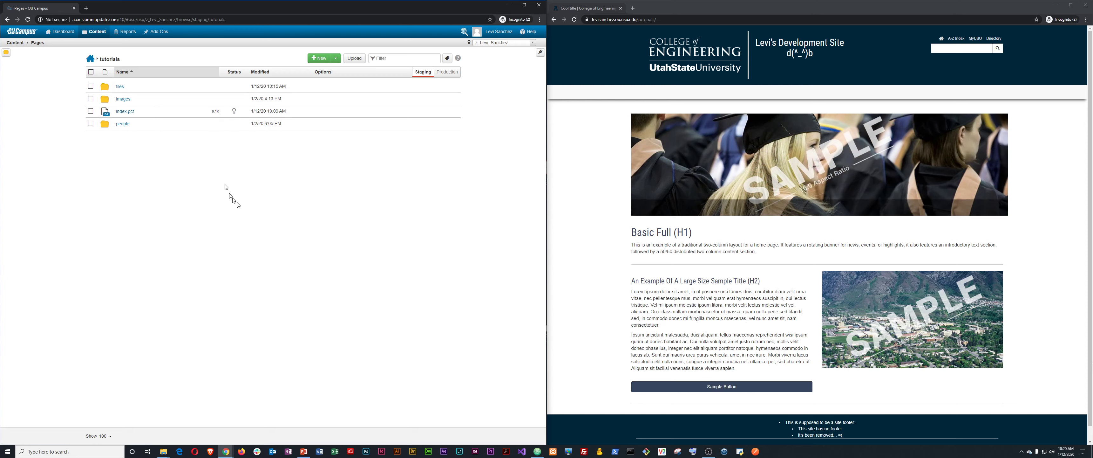
pyautogui.click(6, 52)
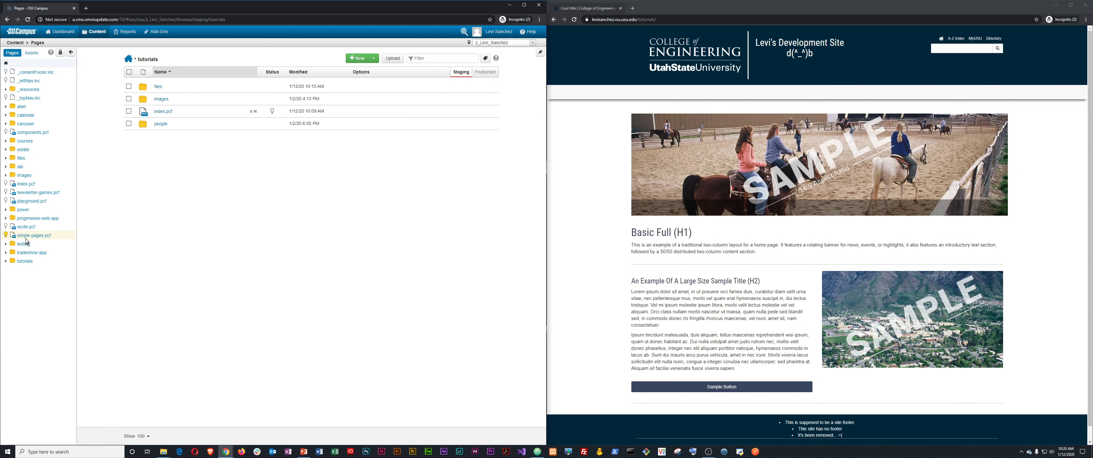
pyautogui.click(28, 261)
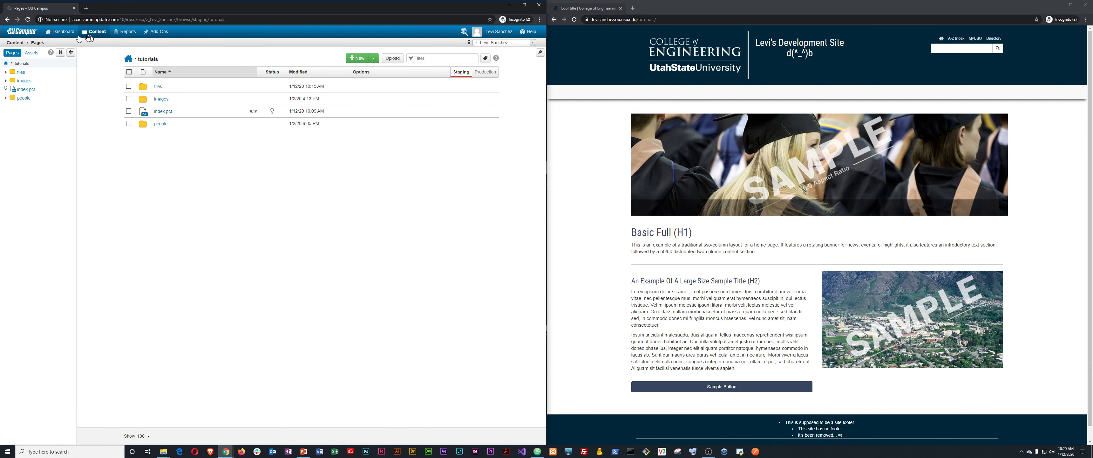
pyautogui.moveTo(63, 33)
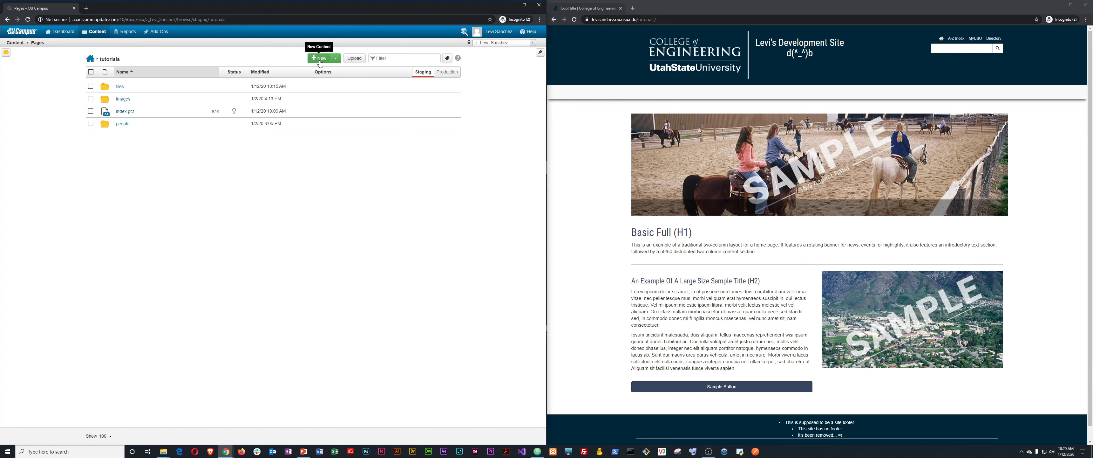
# Start a new page titled 'How to OU at USU' with a getting-started-at-Utah-State description.
pyautogui.click(320, 60)
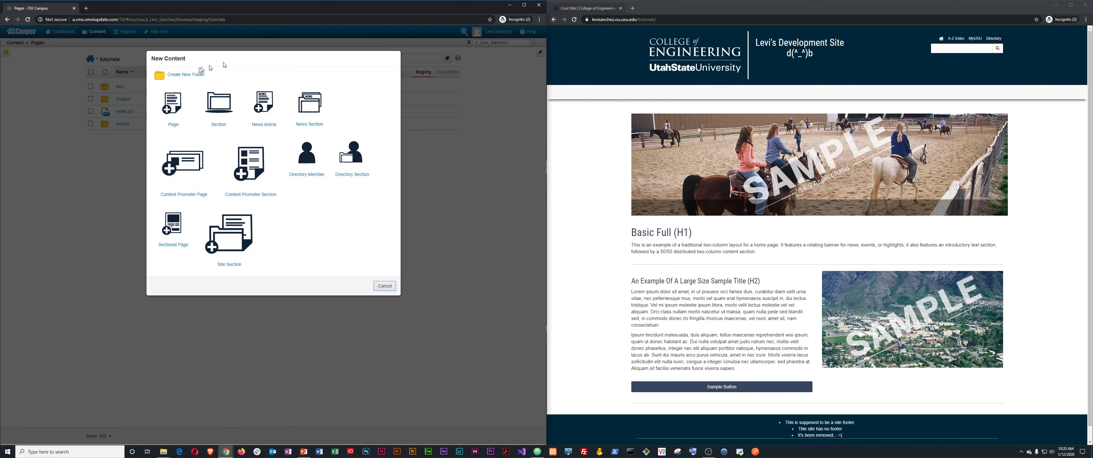
pyautogui.click(178, 105)
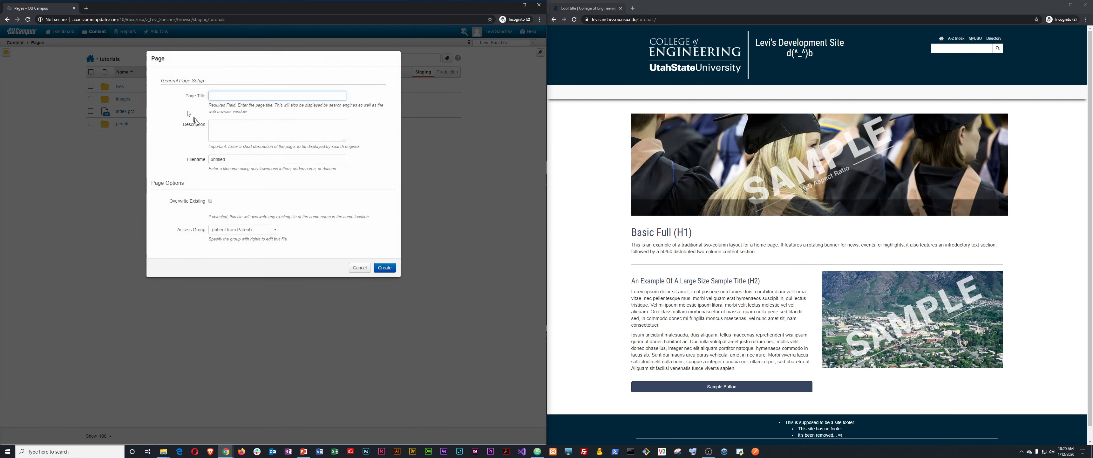
pyautogui.click(245, 96)
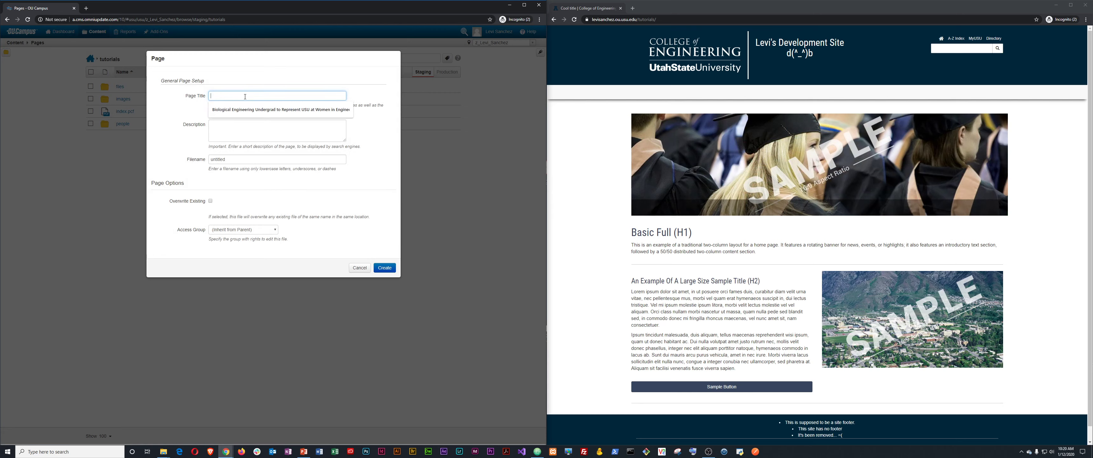
pyautogui.write('How ')
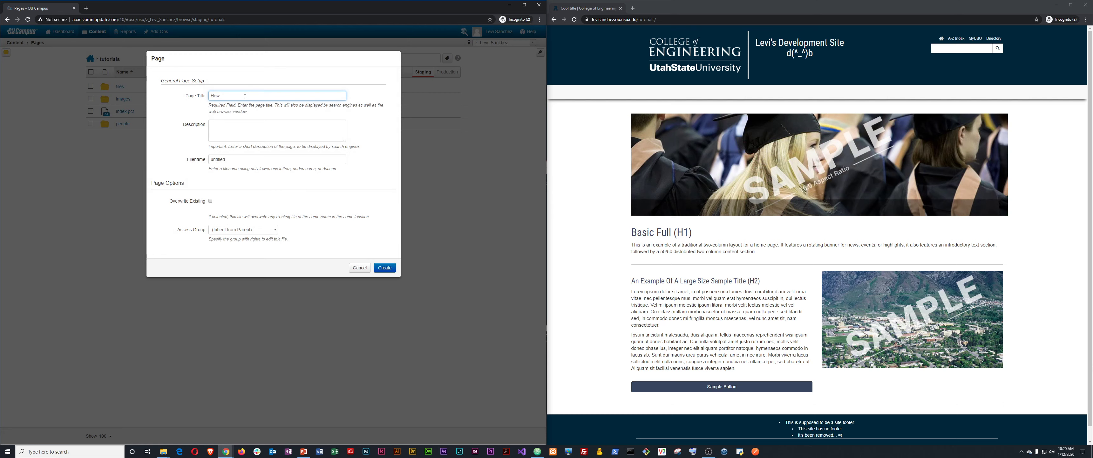
pyautogui.write('to OU at USU')
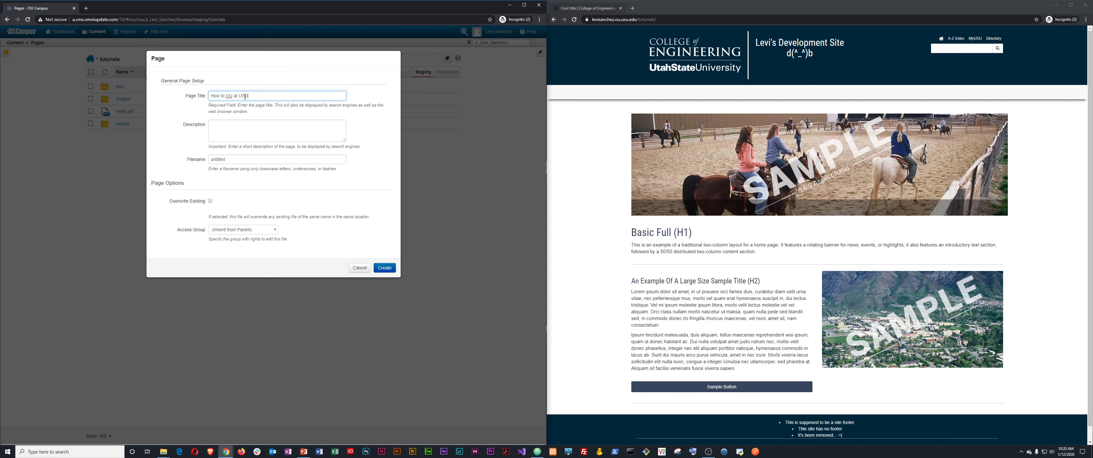
pyautogui.press('Tab')
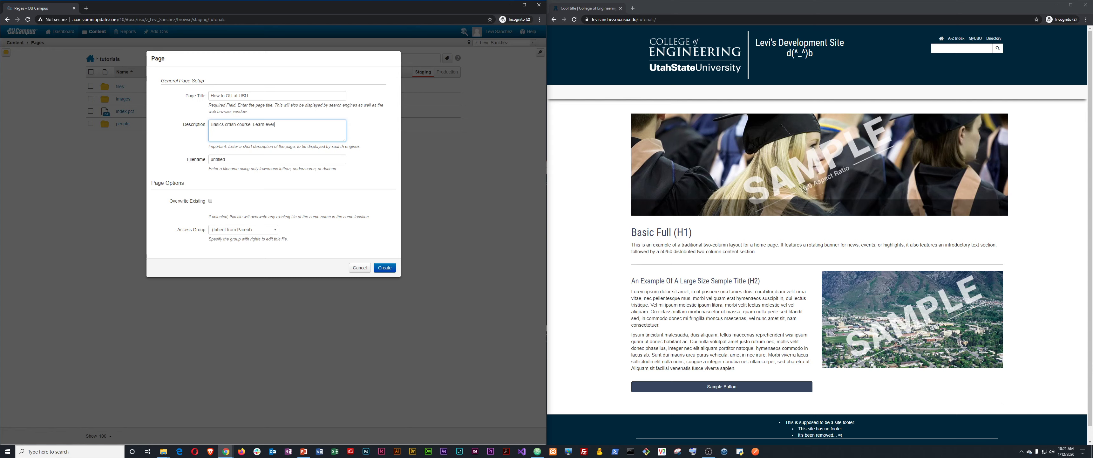
pyautogui.write('ything you need to')
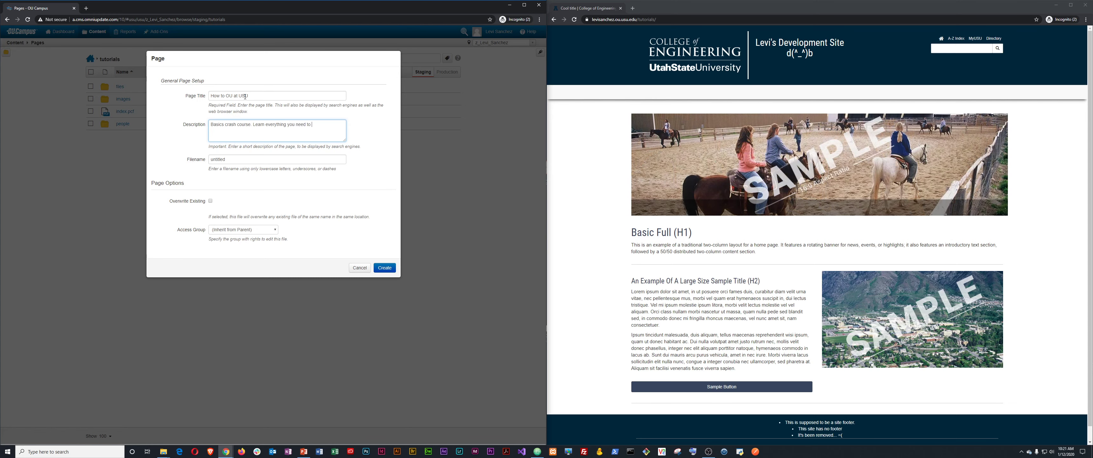
pyautogui.write(' know to get started with OU camp')
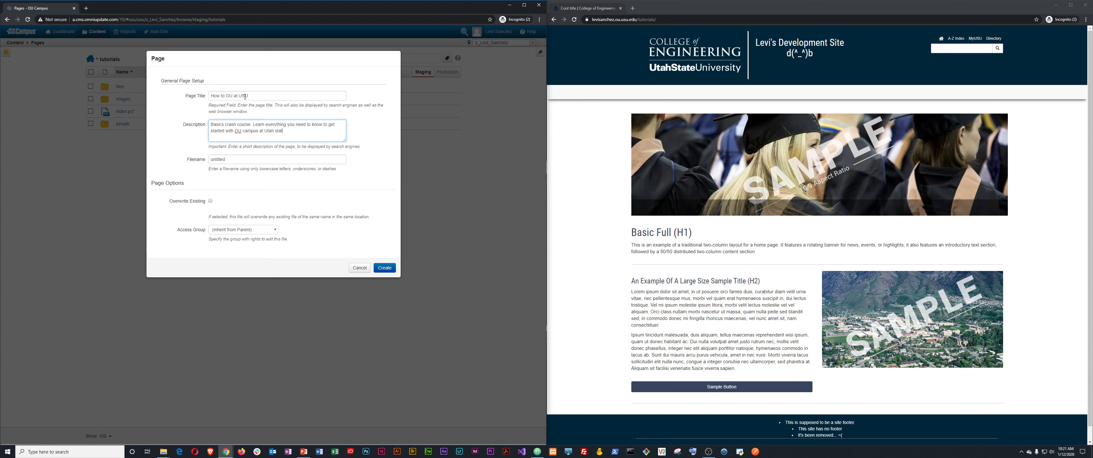
pyautogui.write('us at Utah State University')
pyautogui.press('Tab')
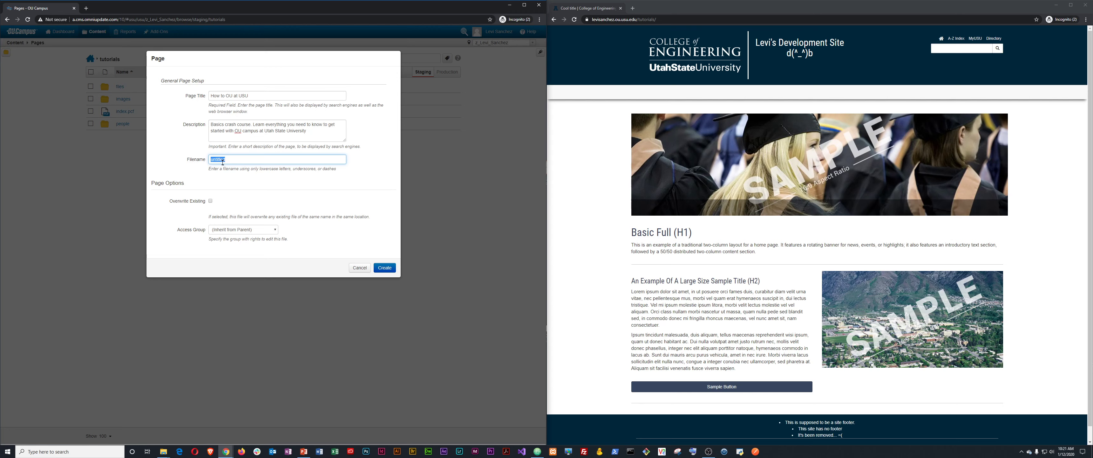
# Replace the default untitled filename with how-to-ou-at-usu.
pyautogui.press('BackSpace')
pyautogui.write('how-to-ou-at-usu')
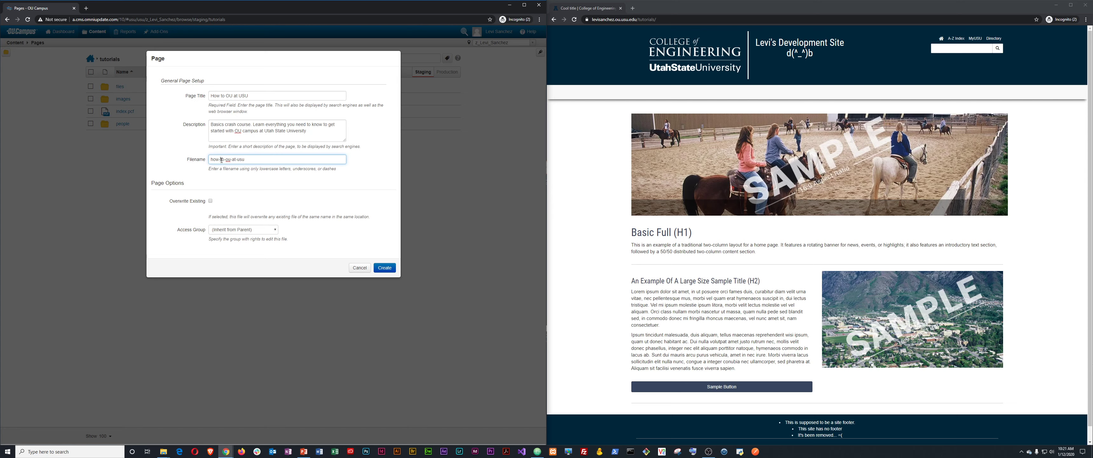
pyautogui.tripleClick(222, 160)
pyautogui.hotkey('ctrl', 'c')
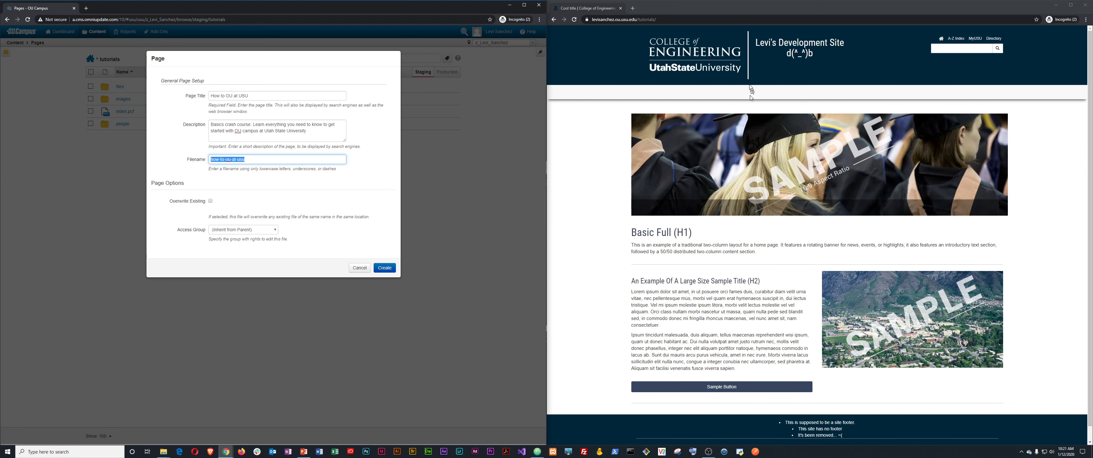
# Load how-to-ou-at-usu under /tutorials/ on the live site to confirm it returns 404.
pyautogui.click(691, 19)
pyautogui.hotkey('ctrl', 'v')
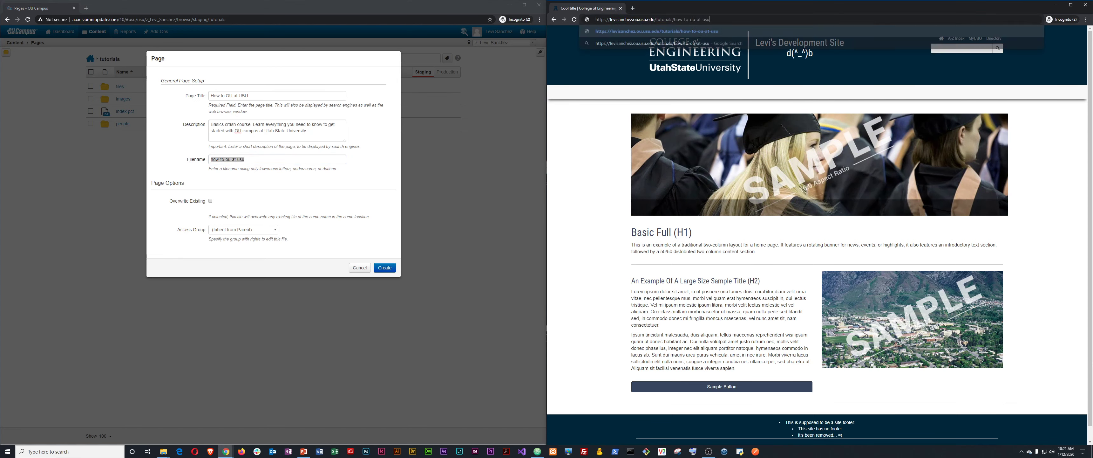
pyautogui.press('Return')
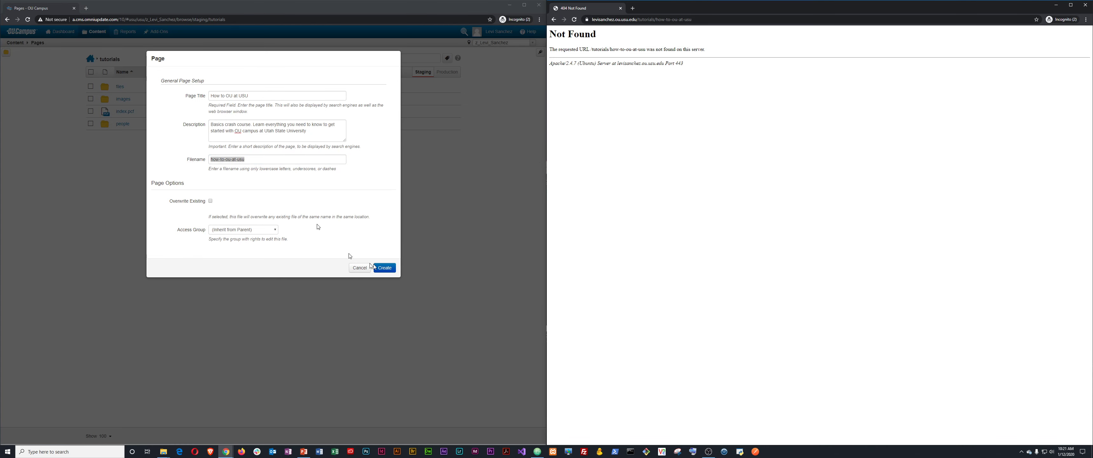
# Create the how-to-ou-at-usu.pcf page from the two-column template and begin publishing it.
pyautogui.click(386, 270)
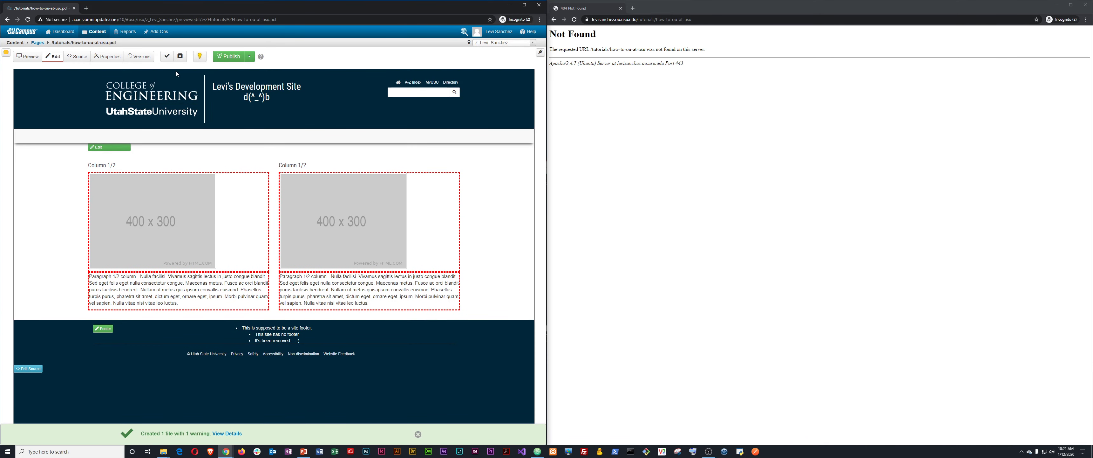
pyautogui.click(749, 215)
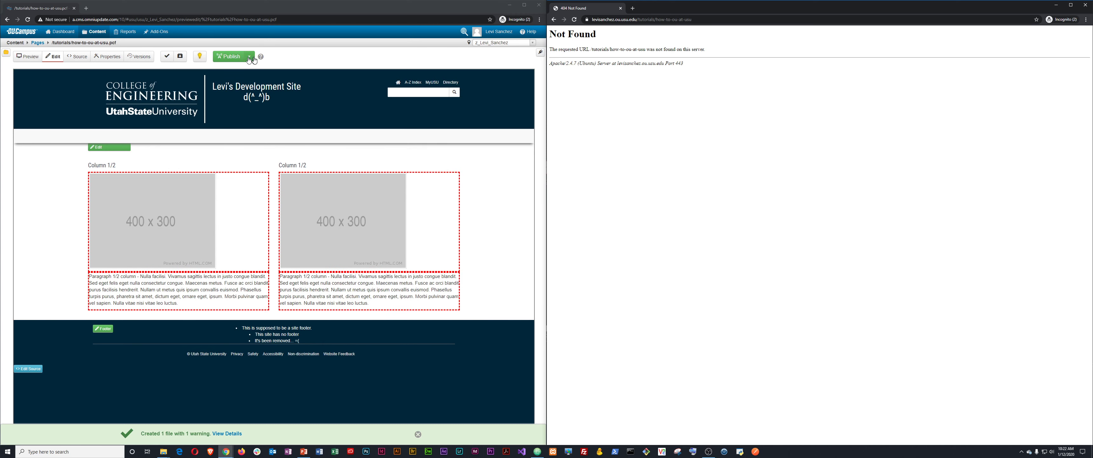
pyautogui.click(230, 58)
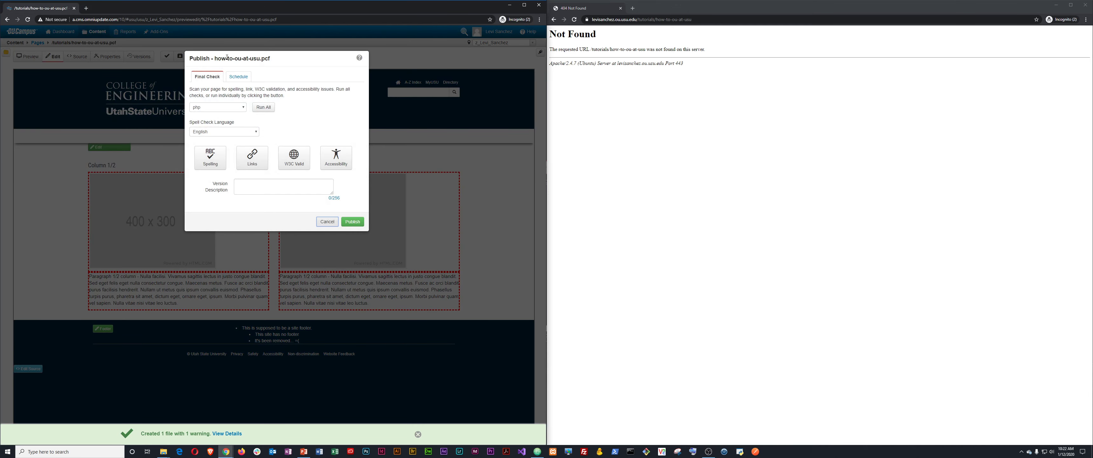
# Publish how-to-ou-at-usu.pcf with the note 'Started the new How to OU at USU page'.
pyautogui.click(275, 185)
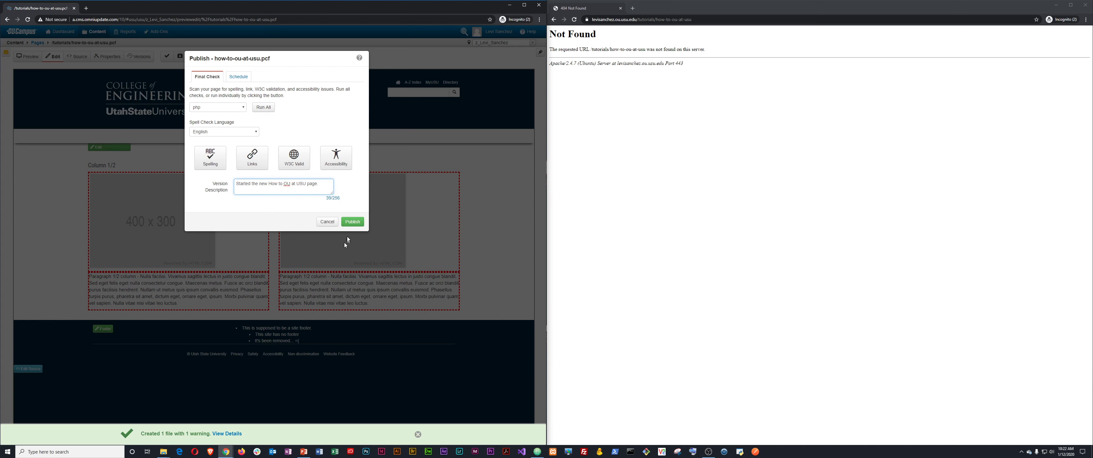
pyautogui.click(350, 222)
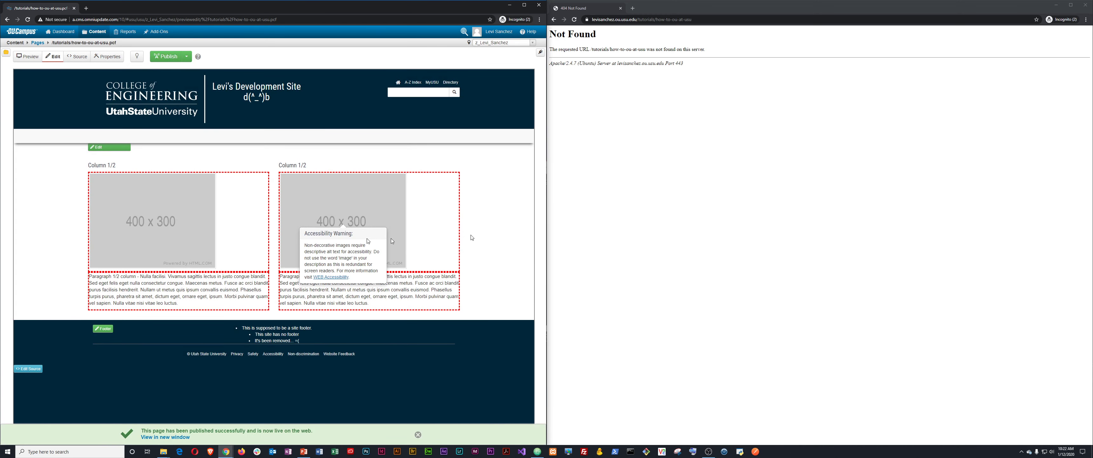
# Reload the live how-to-ou-at-usu URL to see the newly published page.
pyautogui.click(712, 130)
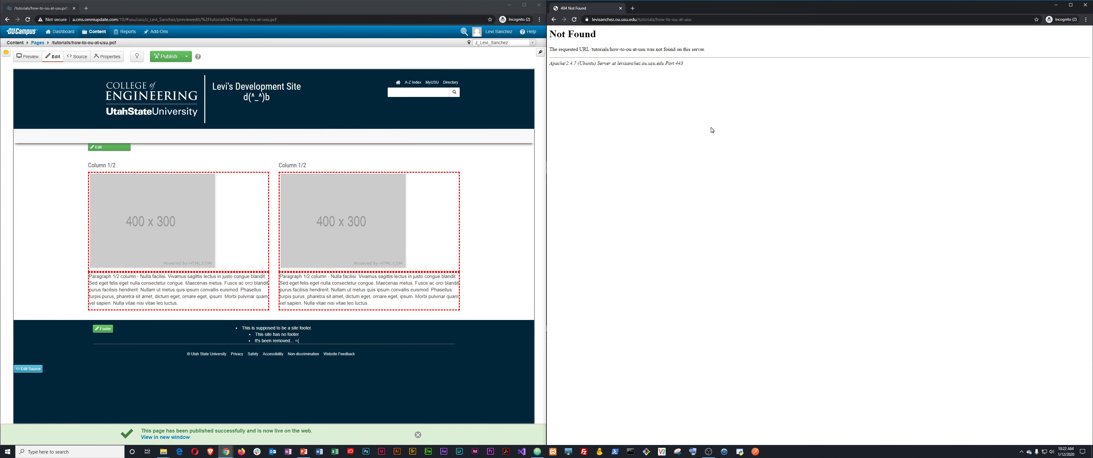
pyautogui.click(674, 20)
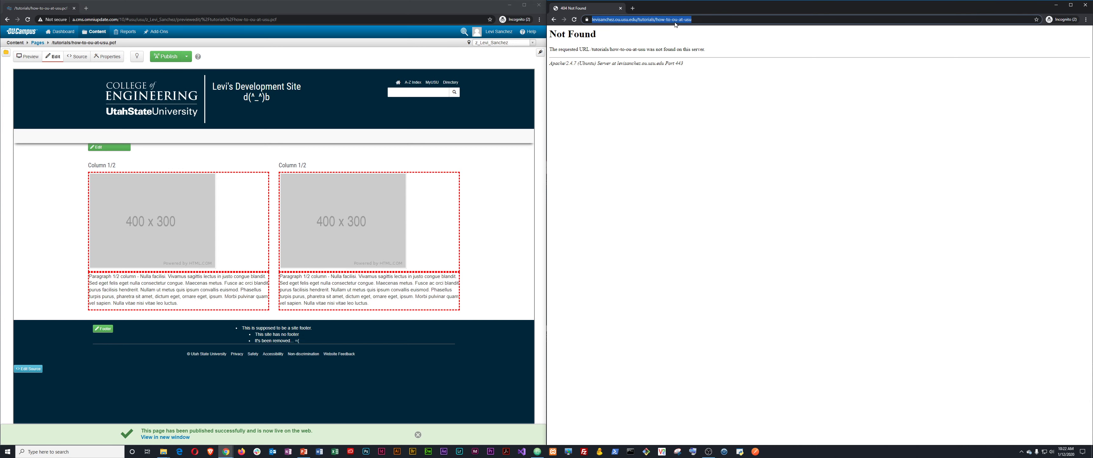
pyautogui.press('Return')
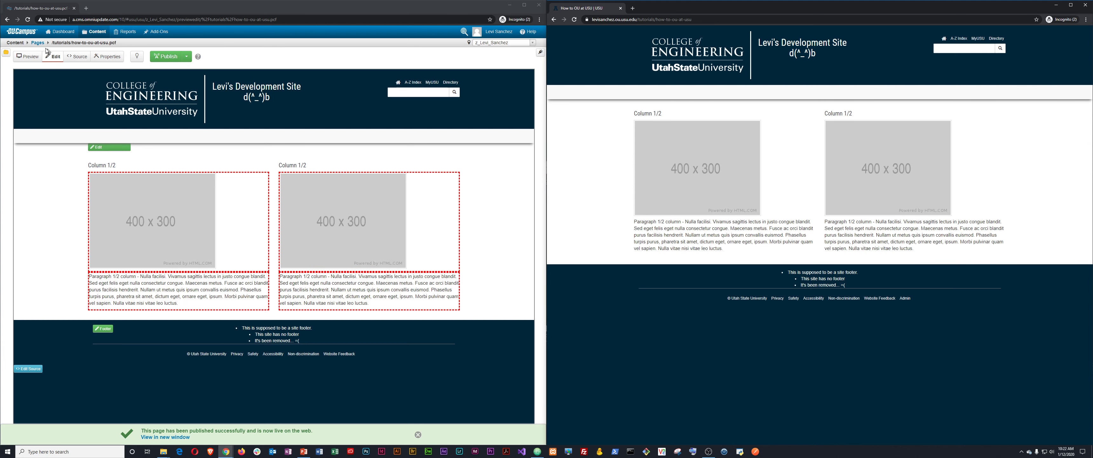
# Return to the tutorials folder and bring up the New Content chooser.
pyautogui.click(37, 43)
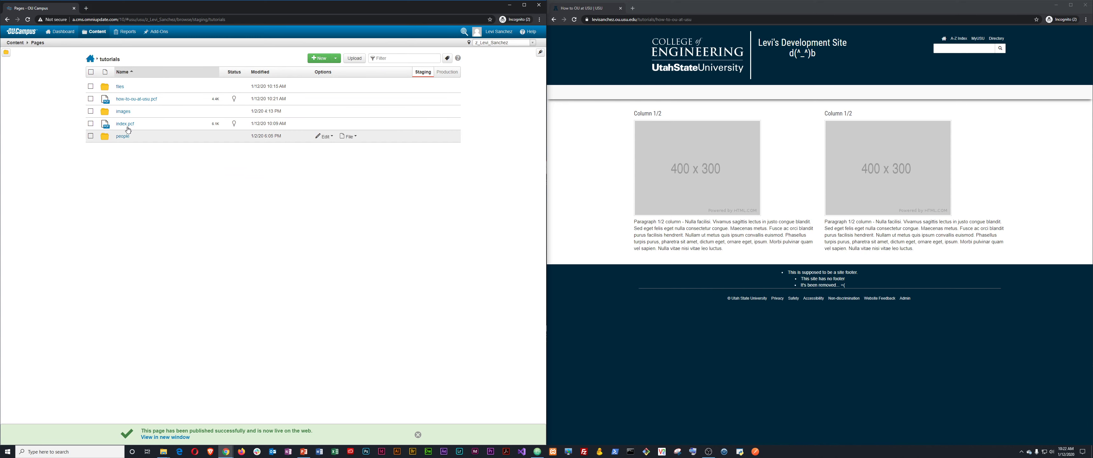
pyautogui.click(352, 124)
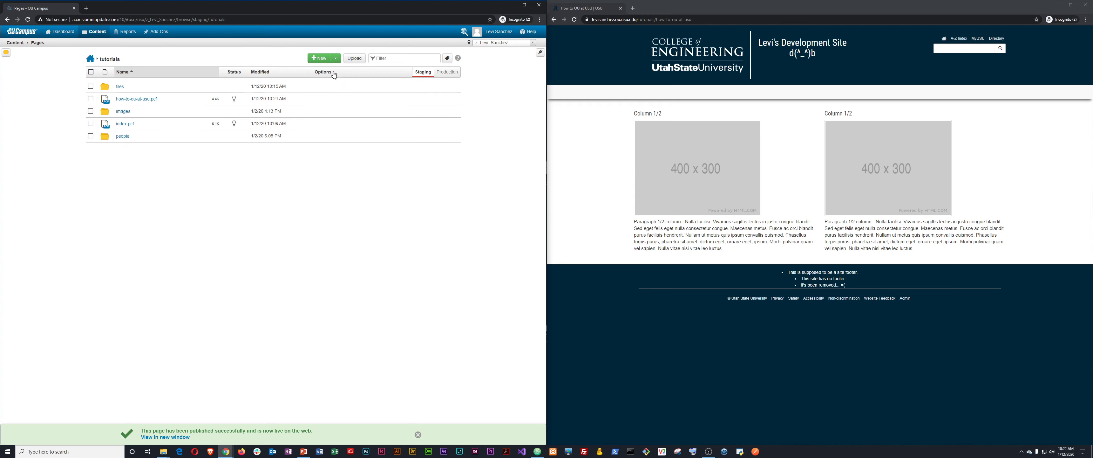
pyautogui.click(319, 59)
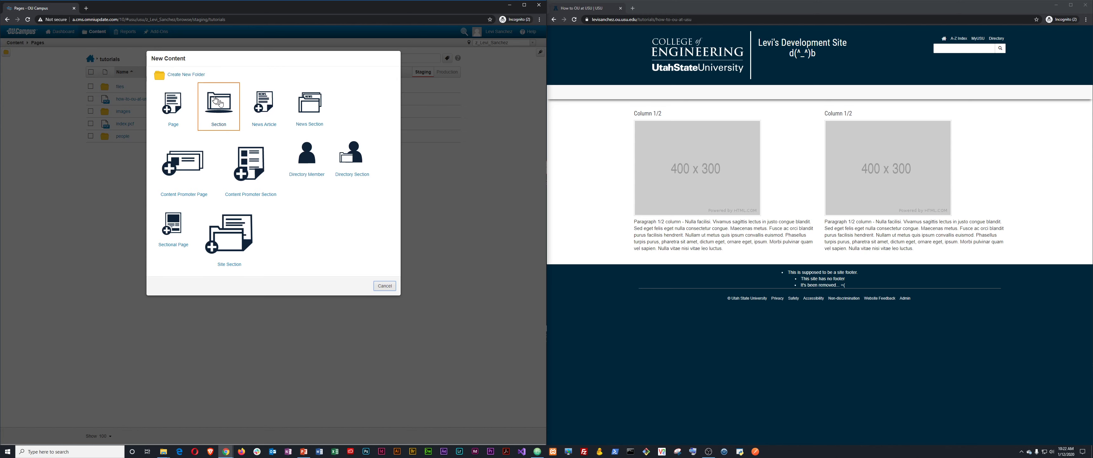
# Fill a new Section with directory how-to-ou-at-usu and friendly name and title 'How to OU at USU'.
pyautogui.click(225, 104)
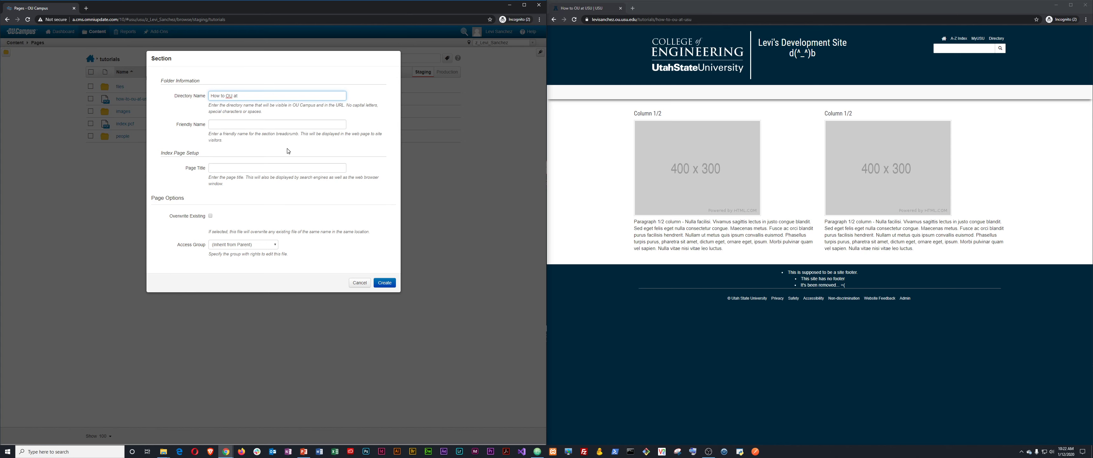
pyautogui.hotkey('ctrl', 'a')
pyautogui.press('BackSpace')
pyautogui.press('Tab')
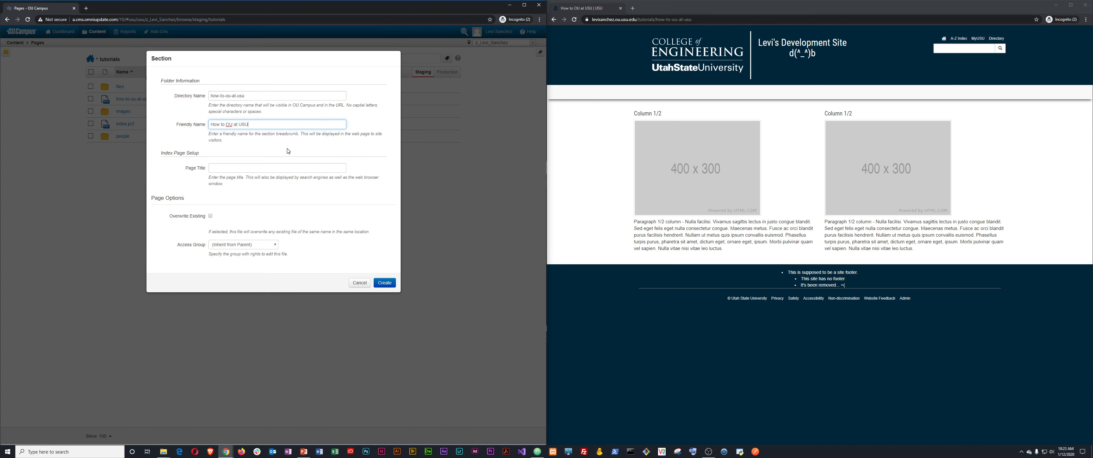
pyautogui.click(257, 168)
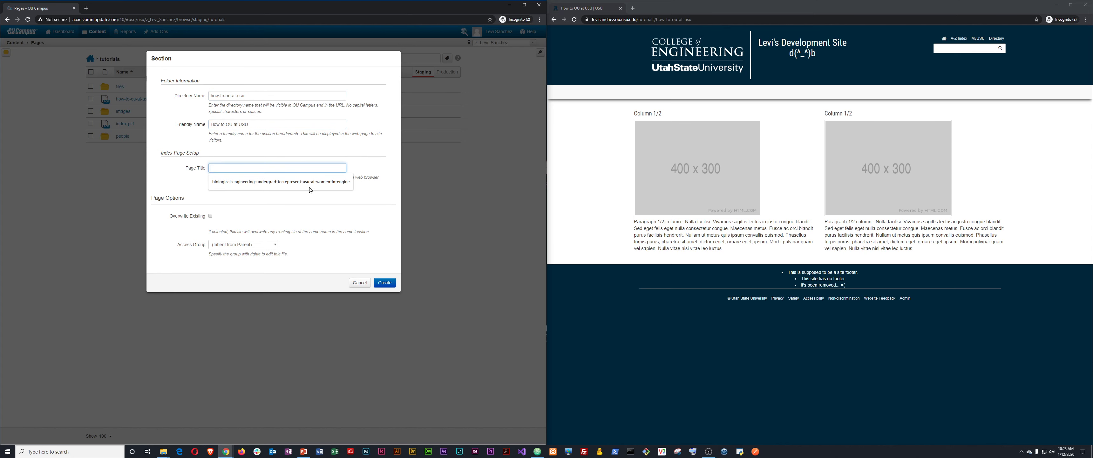
pyautogui.write('How to OU at USU')
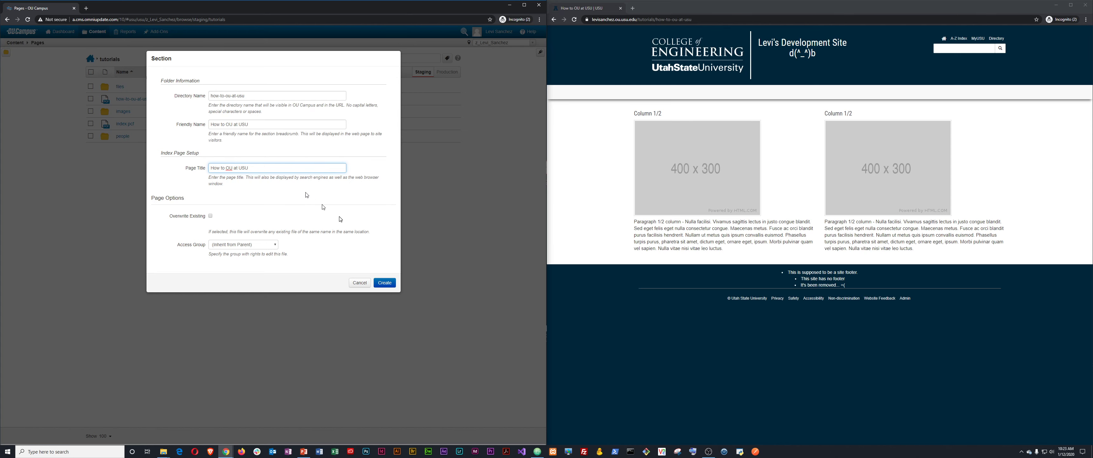
pyautogui.moveTo(298, 178); pyautogui.dragTo(335, 177)
pyautogui.click(335, 178)
# Create the how-to-ou-at-usu section, then navigate back to the tutorials folder listing.
pyautogui.click(388, 282)
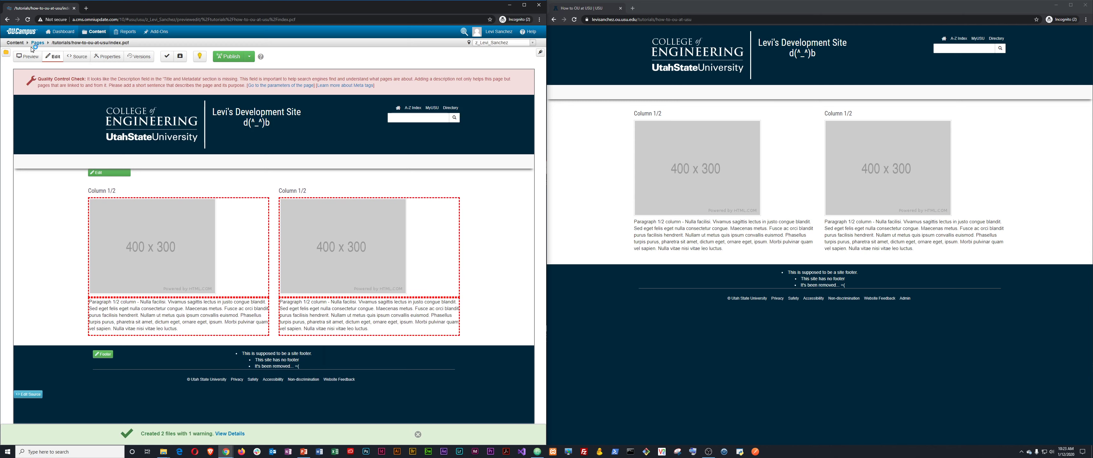
pyautogui.moveTo(121, 44); pyautogui.dragTo(73, 45)
pyautogui.click(36, 44)
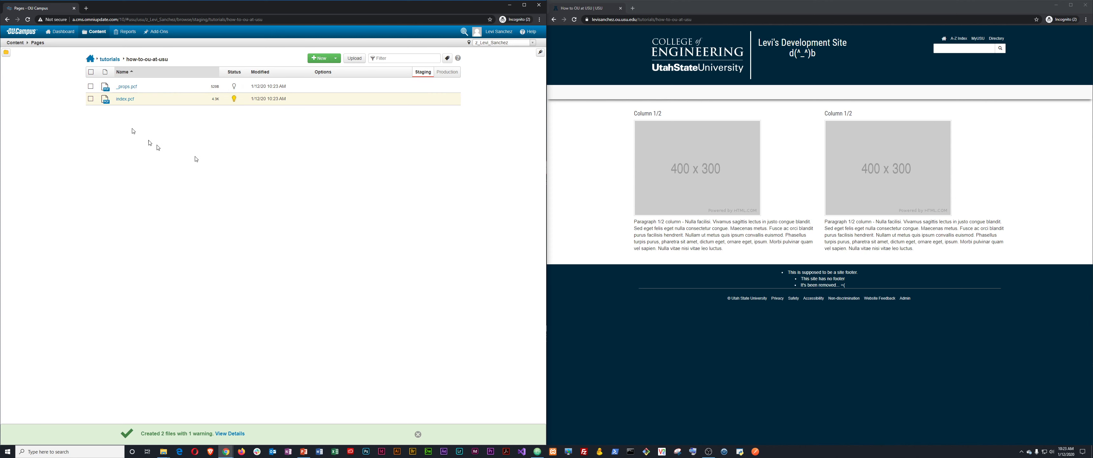
pyautogui.click(110, 62)
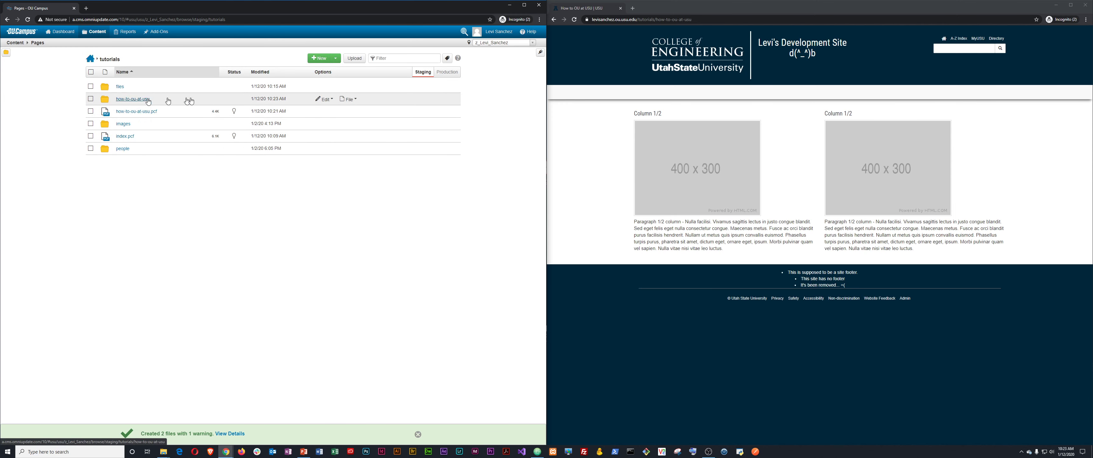
# Move the old how-to-ou-at-usu.pcf page to the recycle bin.
pyautogui.click(91, 112)
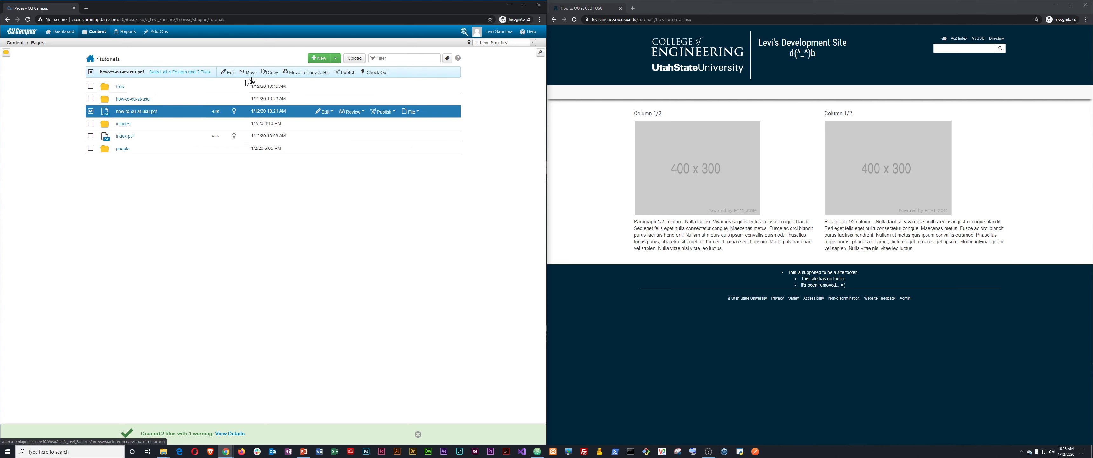
pyautogui.click(285, 73)
pyautogui.click(358, 101)
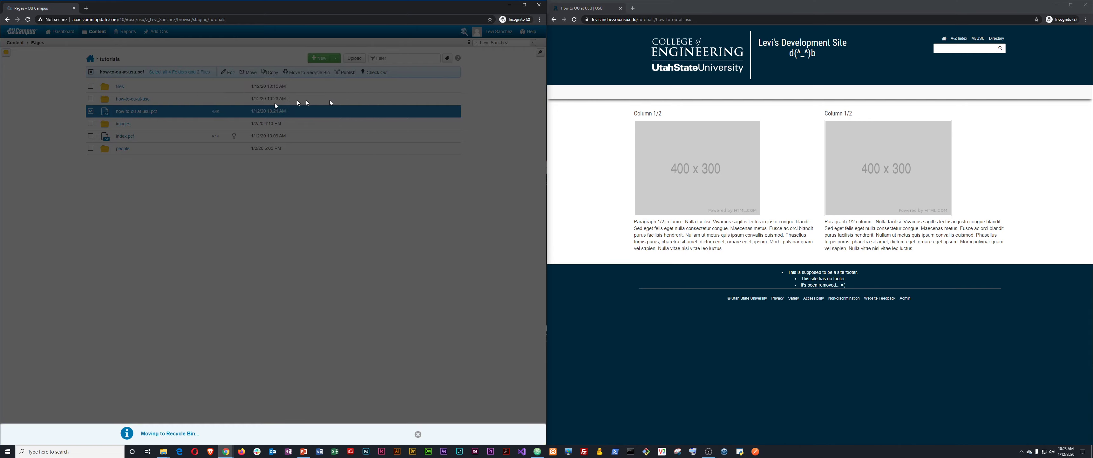
# Check in the new section's index.pcf, reload the live site, and open index.pcf for editing.
pyautogui.click(141, 99)
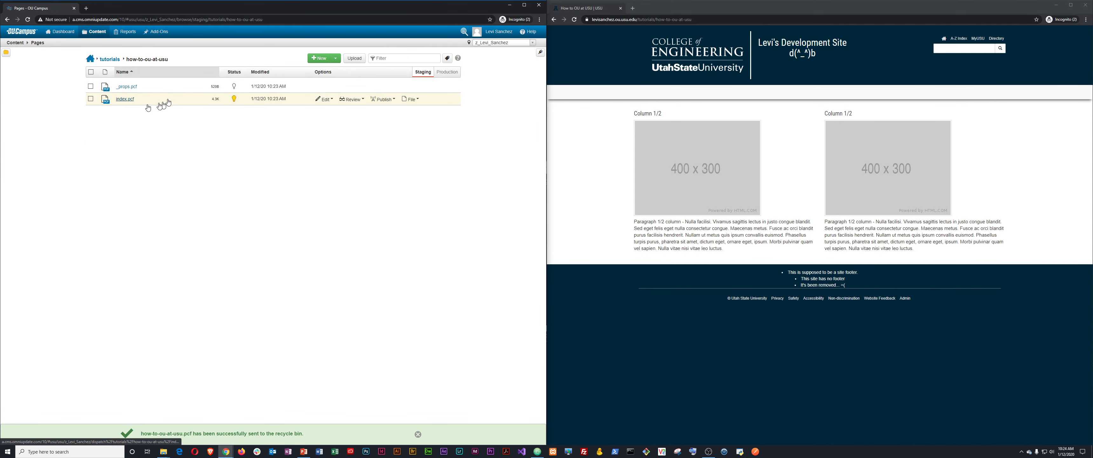
pyautogui.click(234, 99)
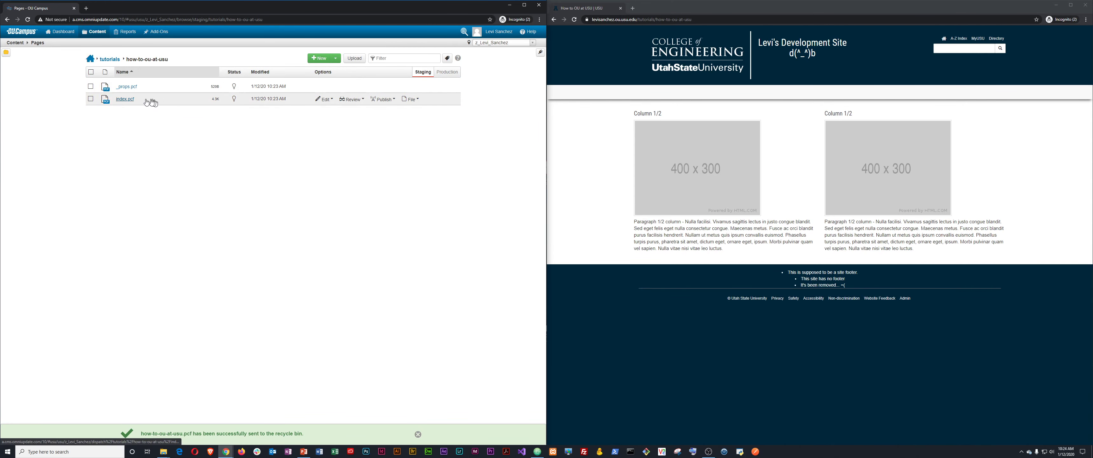
pyautogui.click(703, 20)
pyautogui.press('Return')
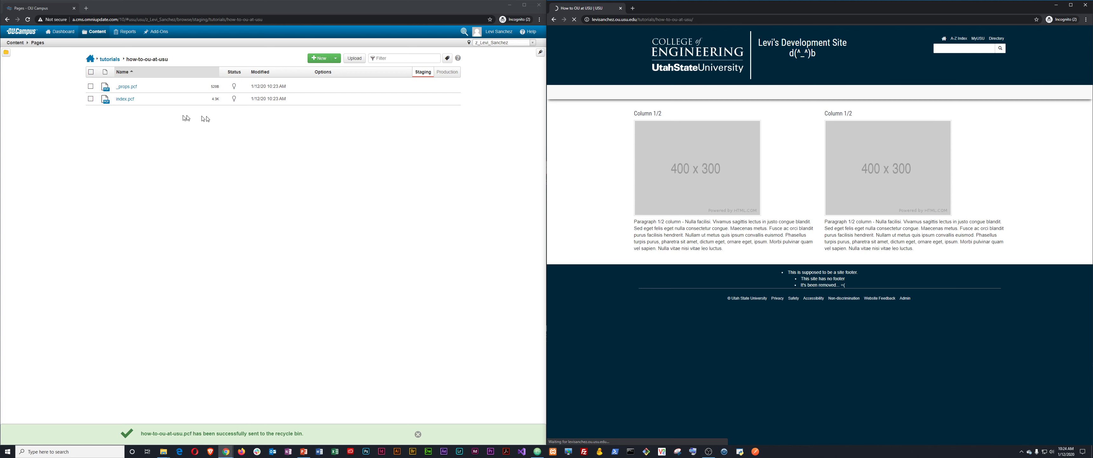
pyautogui.click(125, 99)
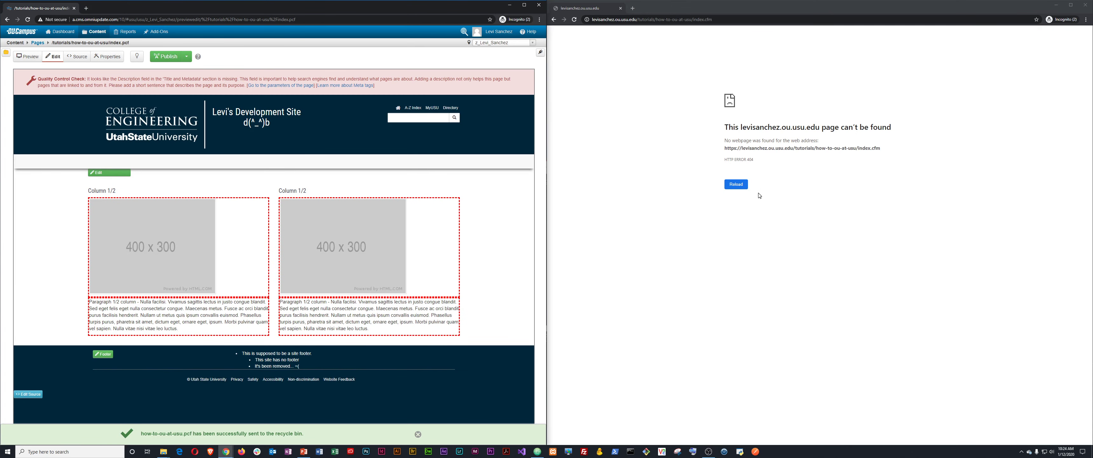
# Publish index.pcf and load the live section's folder address without index.cfm.
pyautogui.click(163, 57)
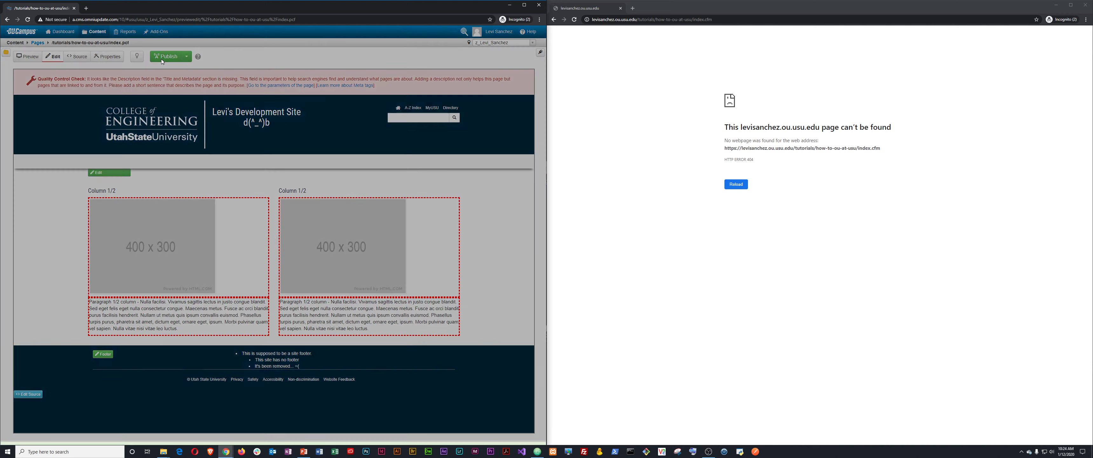
pyautogui.click(357, 220)
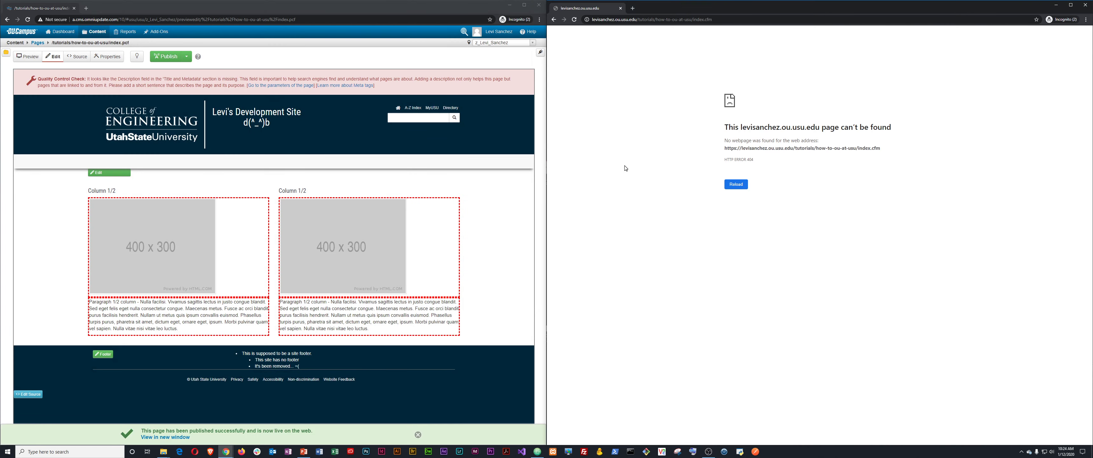
pyautogui.hotkey('ctrl', 'l')
pyautogui.press('End')
pyautogui.hotkey('ctrl', 'BackSpace')
pyautogui.hotkey('ctrl', 'BackSpace')
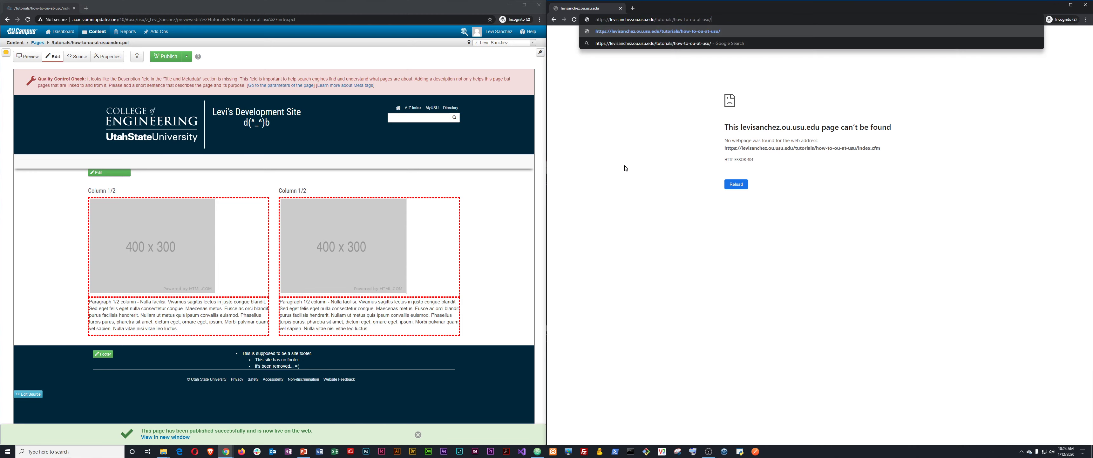
pyautogui.press('Return')
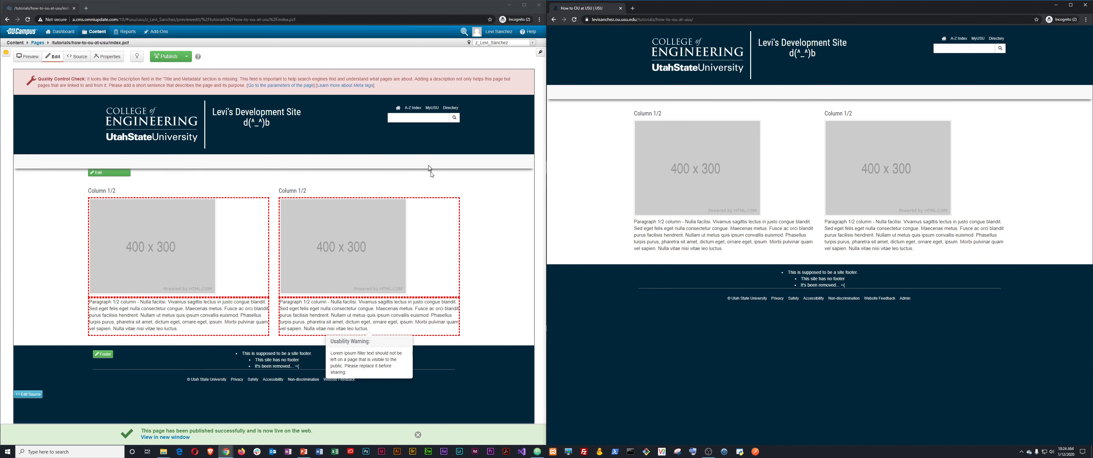
# Append 'index' to the live folder address to load the new page.
pyautogui.doubleClick(115, 42)
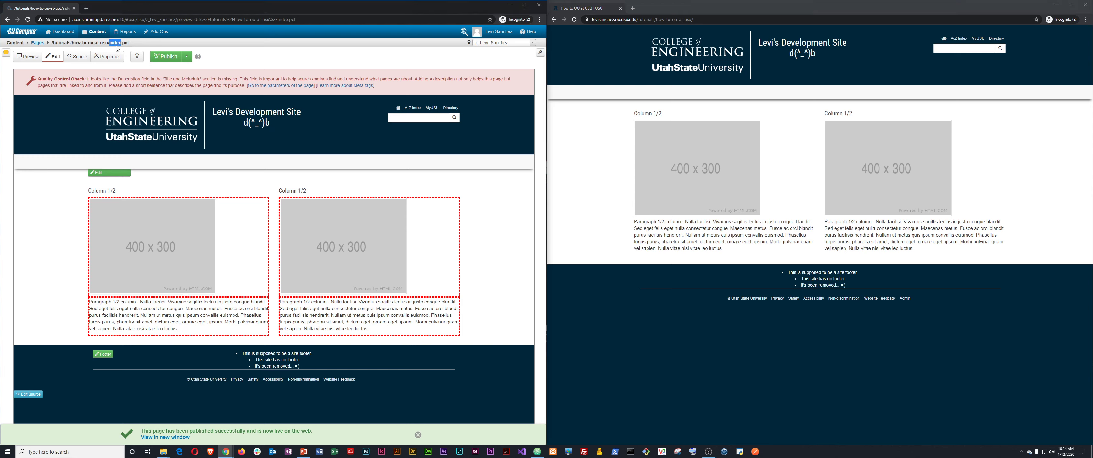
pyautogui.rightClick(117, 47)
pyautogui.click(128, 51)
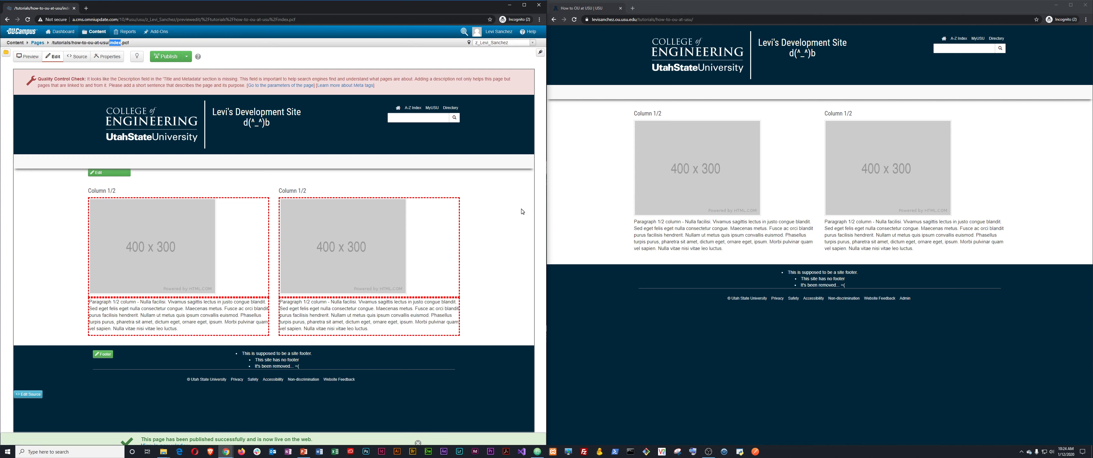
pyautogui.click(694, 21)
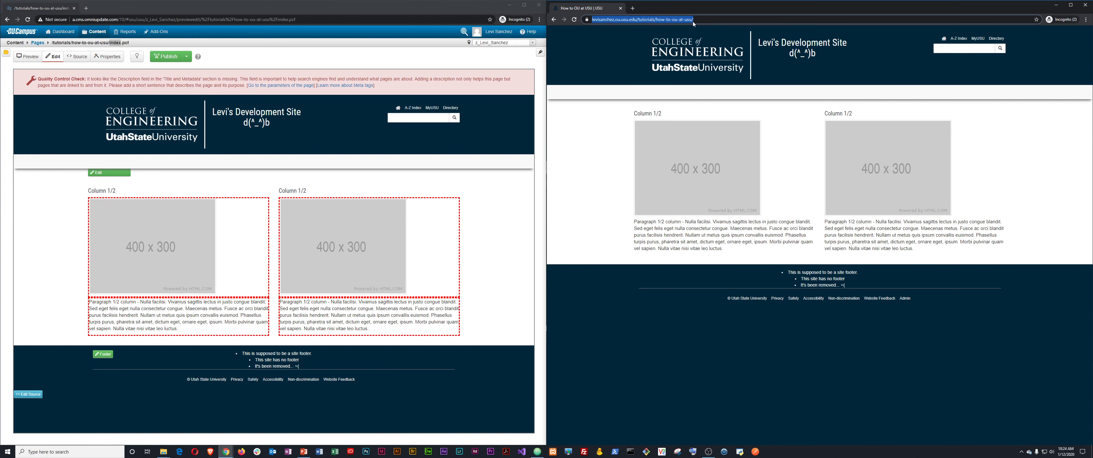
pyautogui.click(731, 21)
pyautogui.write('index')
pyautogui.press('Return')
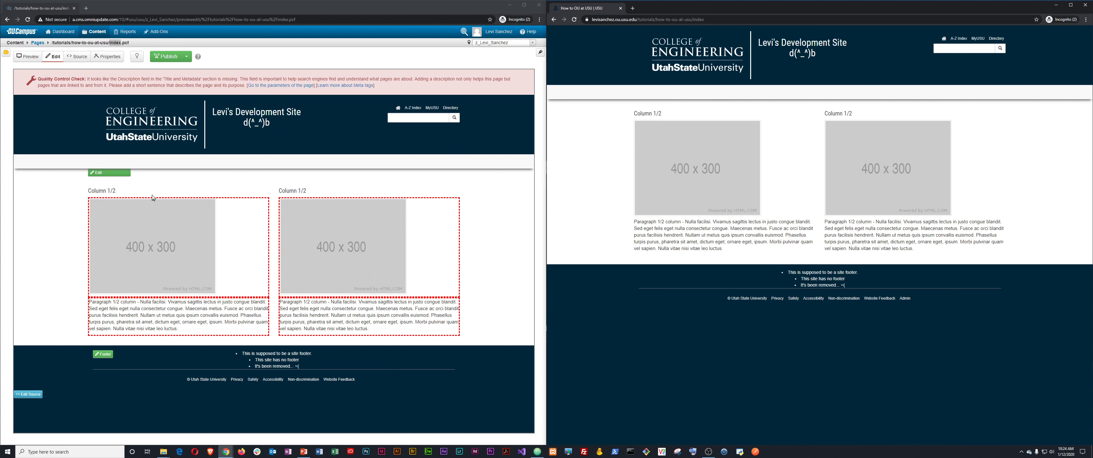
# Go to the tutorials/files folder and upload how-to-ou-at-usu.pdf into it.
pyautogui.click(38, 43)
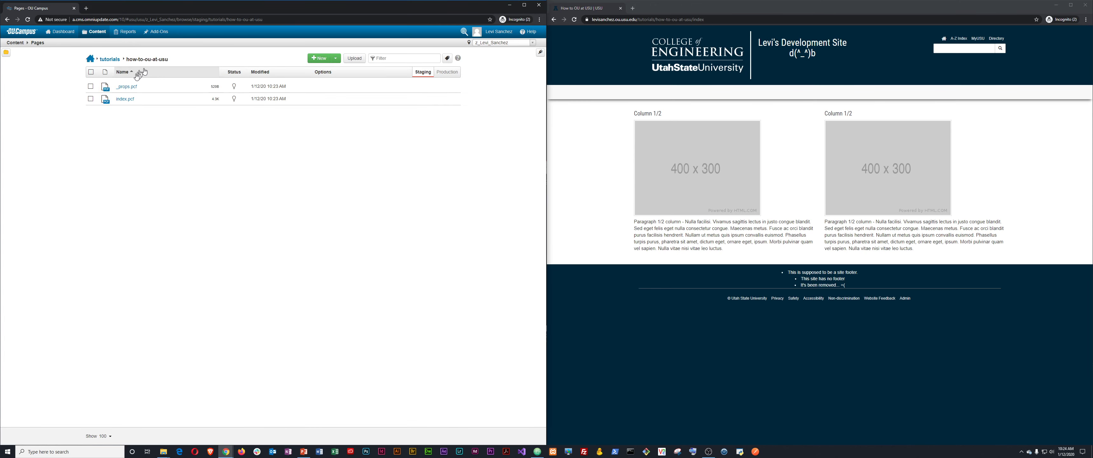
pyautogui.click(110, 61)
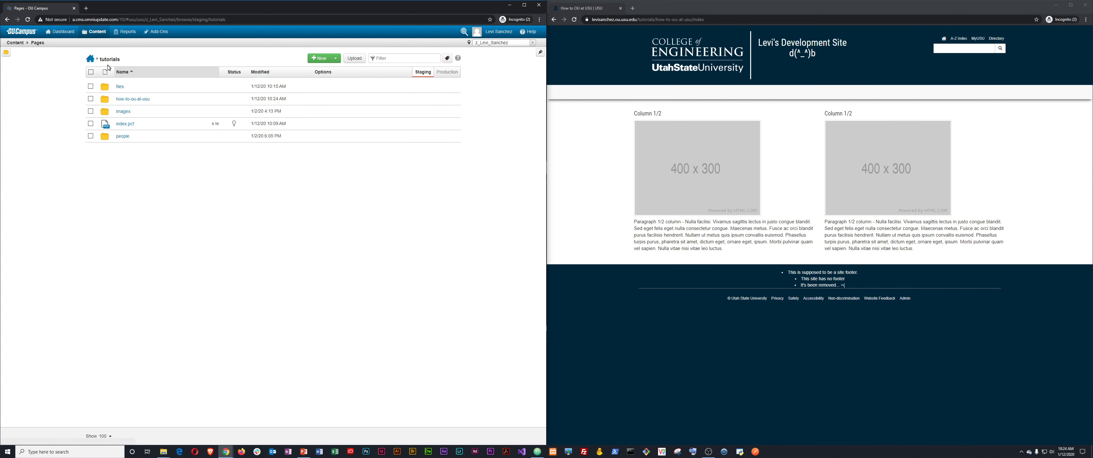
pyautogui.click(119, 87)
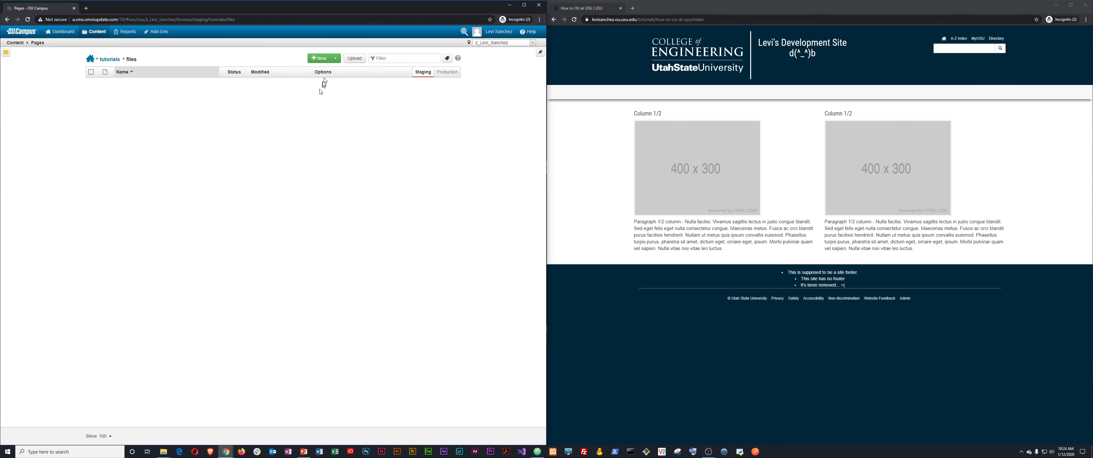
pyautogui.click(361, 64)
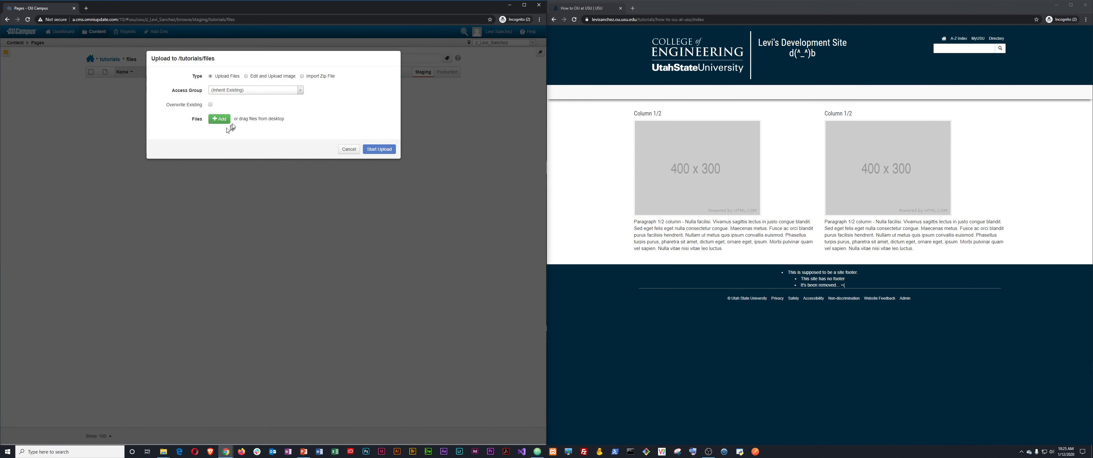
pyautogui.click(219, 122)
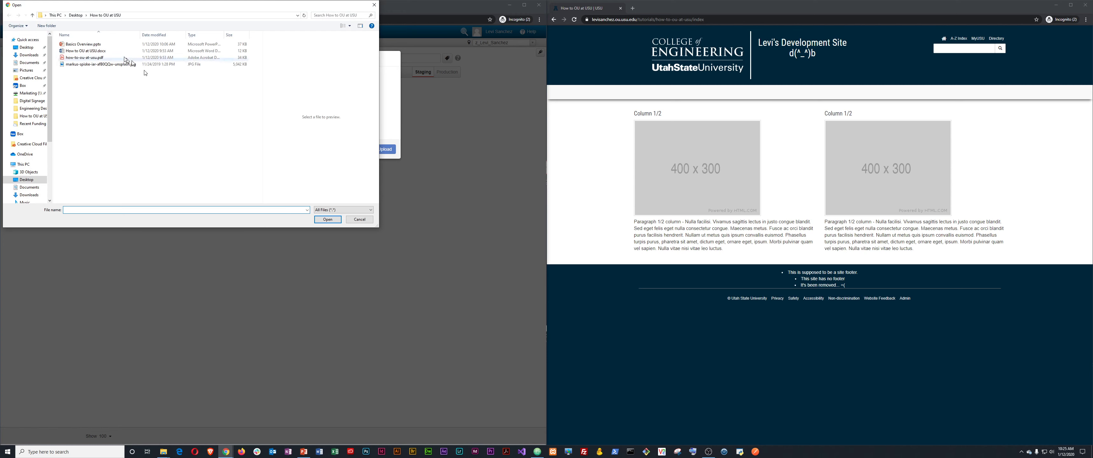
pyautogui.click(92, 60)
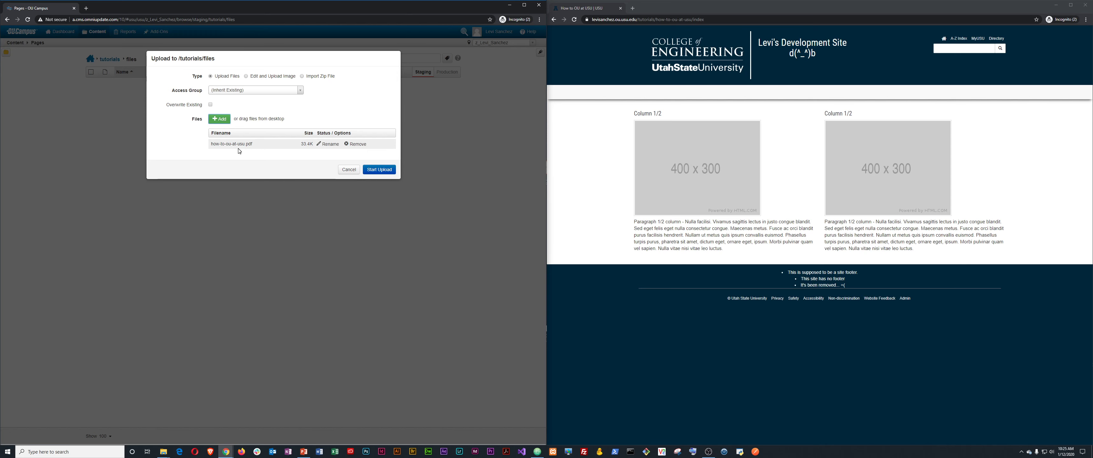
pyautogui.click(372, 170)
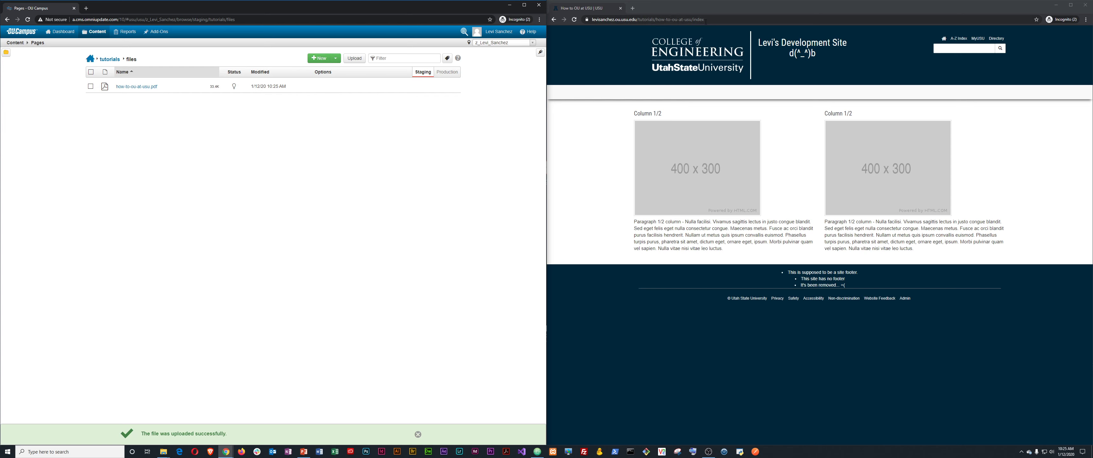
# Change the live address to tutorials/files/how-to-ou-at-usu with a mistyped .phd extension and load it.
pyautogui.click(658, 21)
pyautogui.press('End')
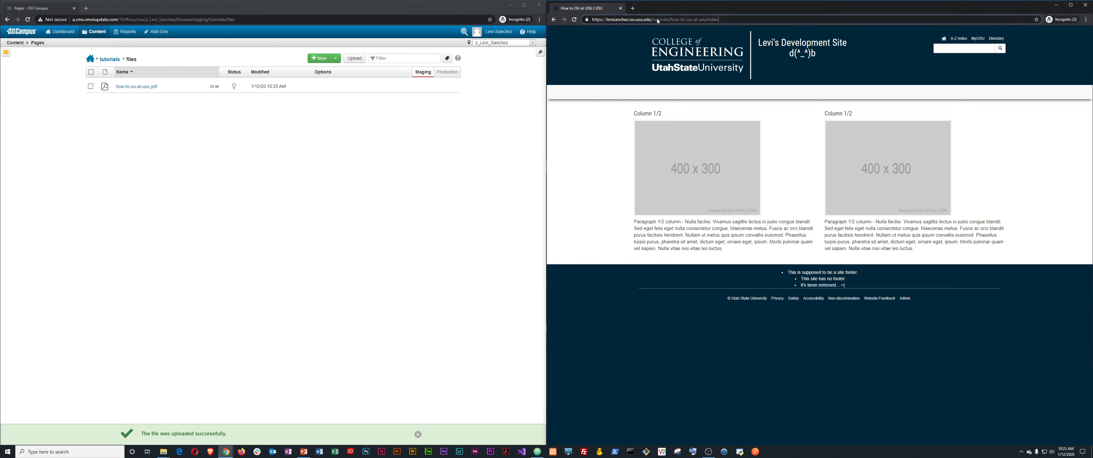
pyautogui.hotkey('ctrl', 'shift', 'Left')
pyautogui.hotkey('ctrl', 'shift', 'Left')
pyautogui.hotkey('ctrl', 'shift', 'Left')
pyautogui.hotkey('ctrl', 'shift', 'Left')
pyautogui.hotkey('ctrl', 'shift', 'Left')
pyautogui.hotkey('ctrl', 'shift', 'Left')
pyautogui.press('Left')
pyautogui.write('files/')
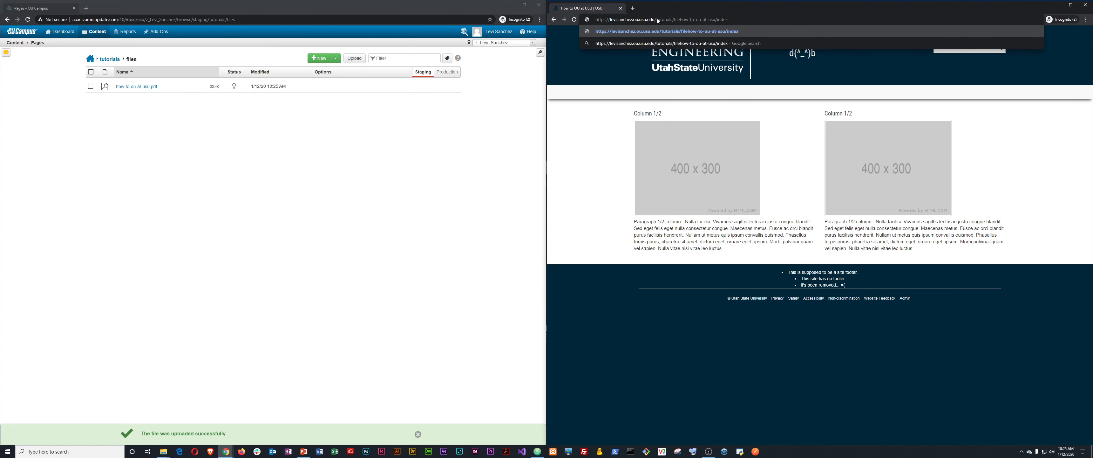
pyautogui.press('End')
pyautogui.press('BackSpace')
pyautogui.press('BackSpace')
pyautogui.press('BackSpace')
pyautogui.press('BackSpace')
pyautogui.press('BackSpace')
pyautogui.press('BackSpace')
pyautogui.write('.phd')
pyautogui.press('Return')
# Correct the extension to .pdf and load the address, which returns 404 Not Found.
pyautogui.click(658, 21)
pyautogui.press('End')
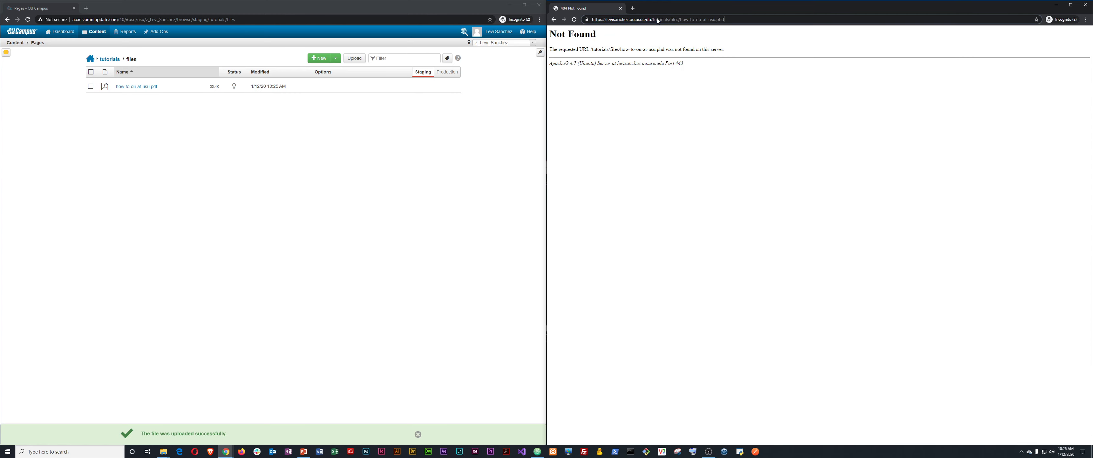
pyautogui.press('BackSpace')
pyautogui.press('BackSpace')
pyautogui.write('df')
pyautogui.press('Return')
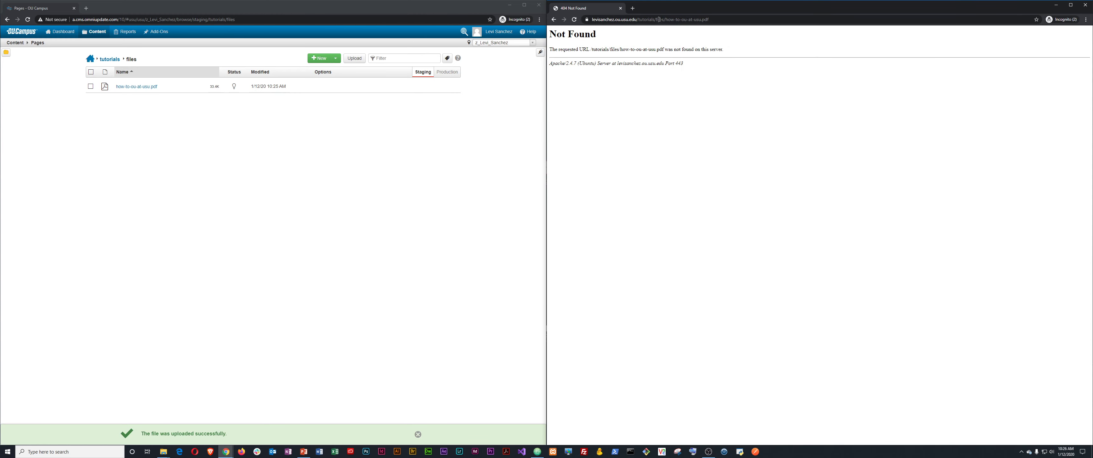
pyautogui.doubleClick(709, 20)
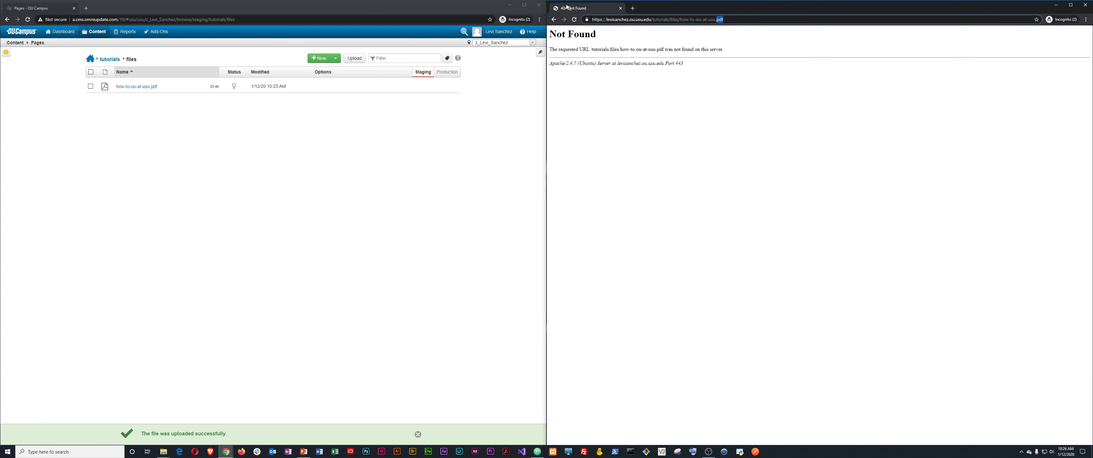
pyautogui.moveTo(107, 87)
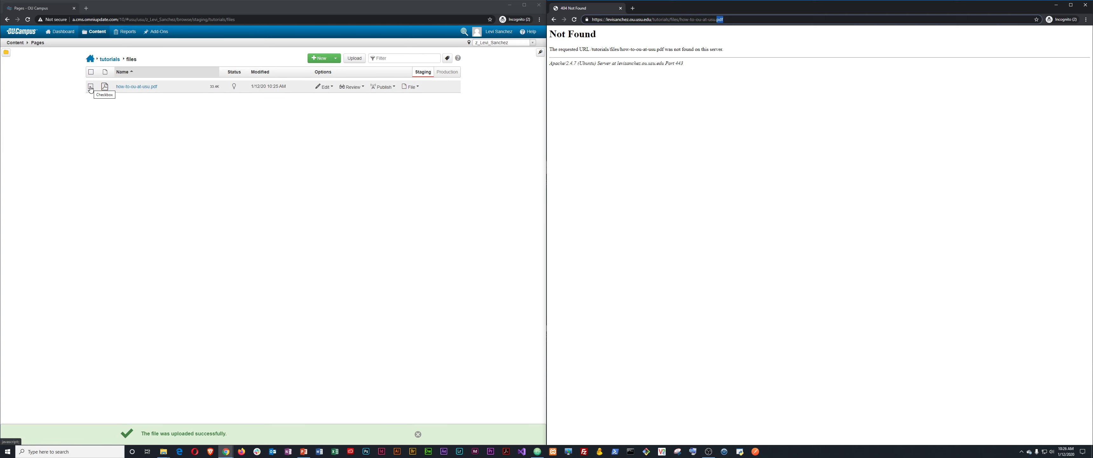
# Preview the uploaded how-to-ou-at-usu.pdf in OU Campus.
pyautogui.click(132, 89)
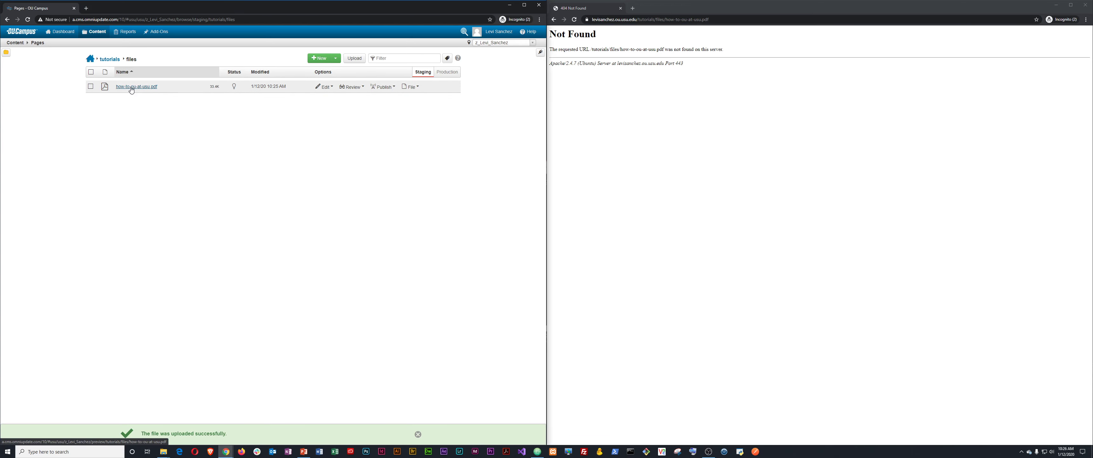
pyautogui.click(132, 87)
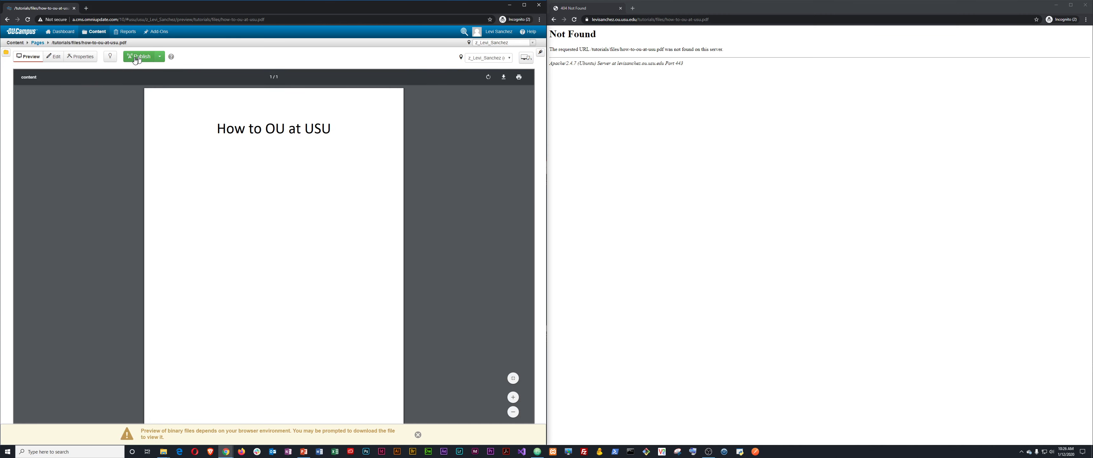
pyautogui.click(44, 43)
# Publish how-to-ou-at-usu.pdf to the live site.
pyautogui.click(91, 86)
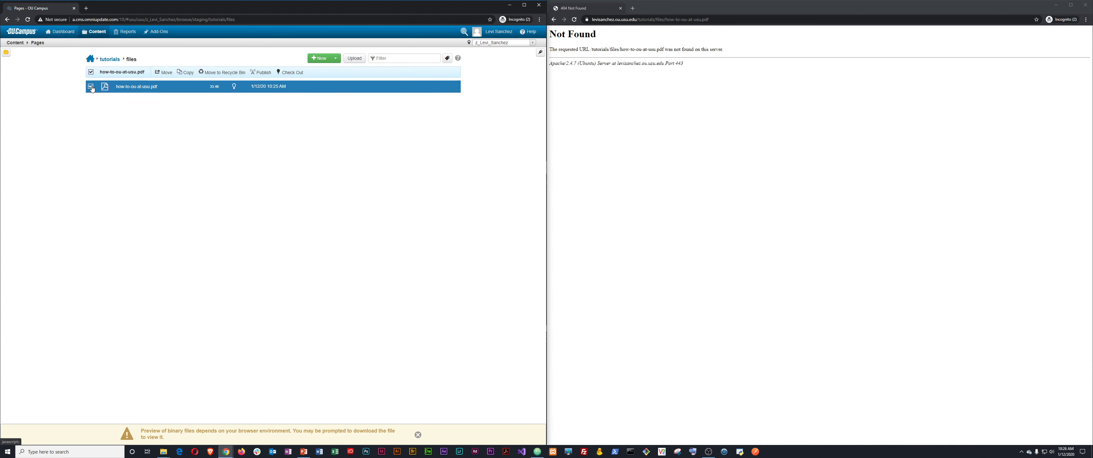
pyautogui.click(260, 77)
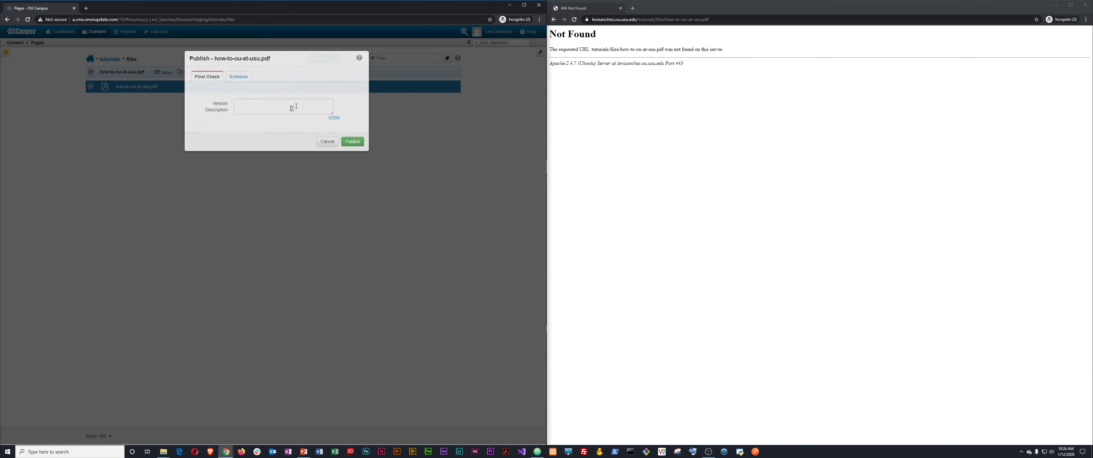
pyautogui.click(348, 141)
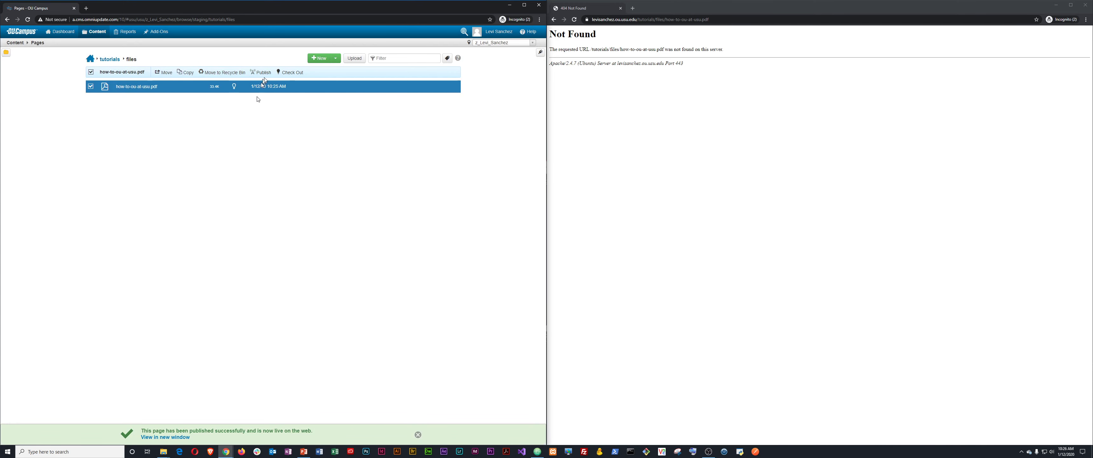
pyautogui.click(91, 87)
# Reload the PDF's live address, then strip files/ and .pdf to return to the How to OU page.
pyautogui.click(697, 141)
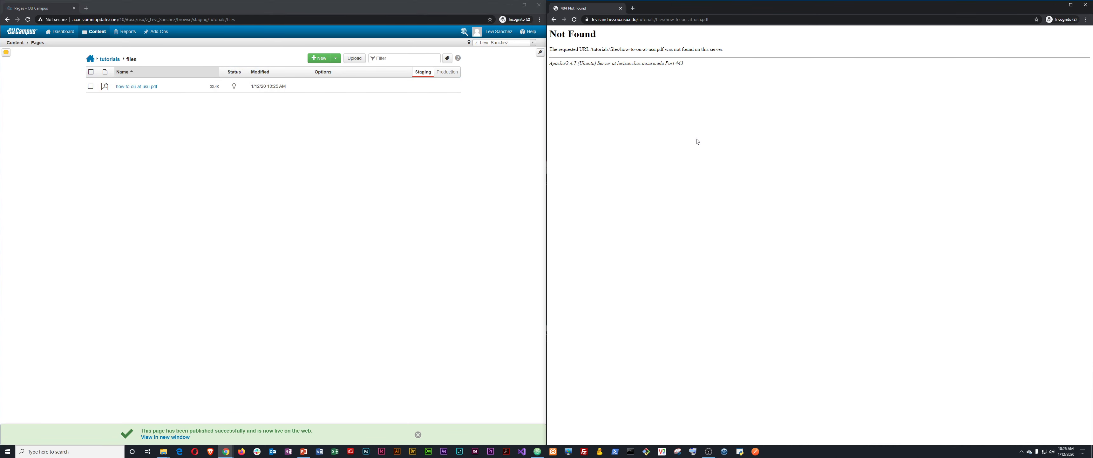
pyautogui.press('F5')
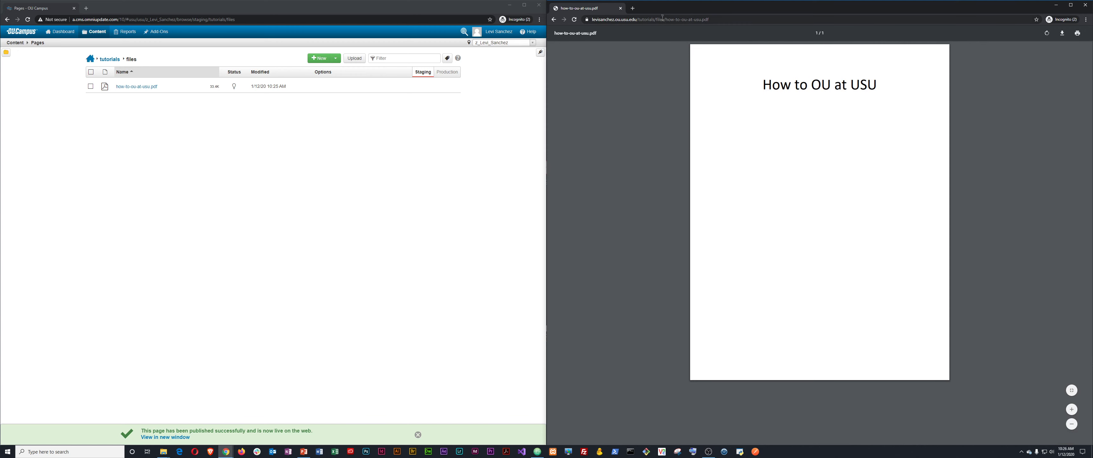
pyautogui.moveTo(660, 20); pyautogui.dragTo(754, 22)
pyautogui.press('Left')
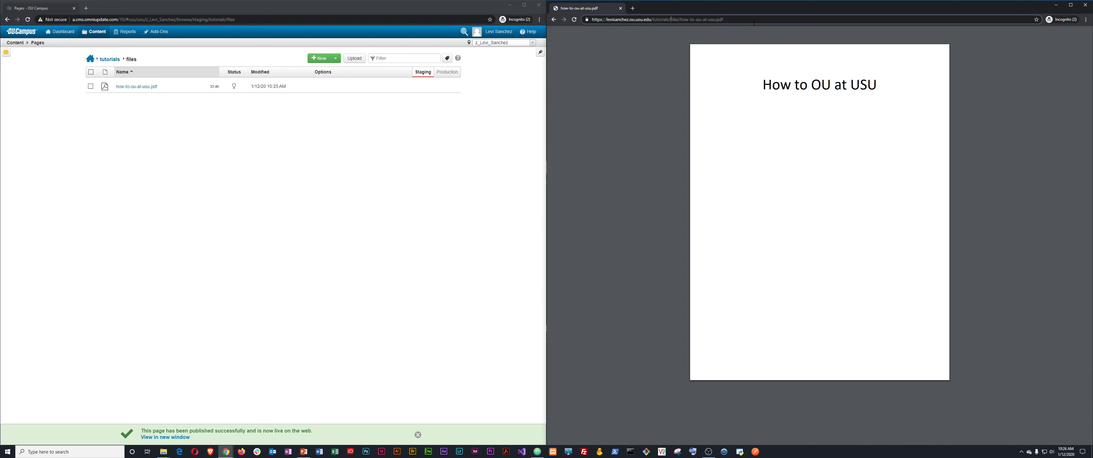
pyautogui.hotkey('ctrl', 'shift', 'Right')
pyautogui.press('BackSpace')
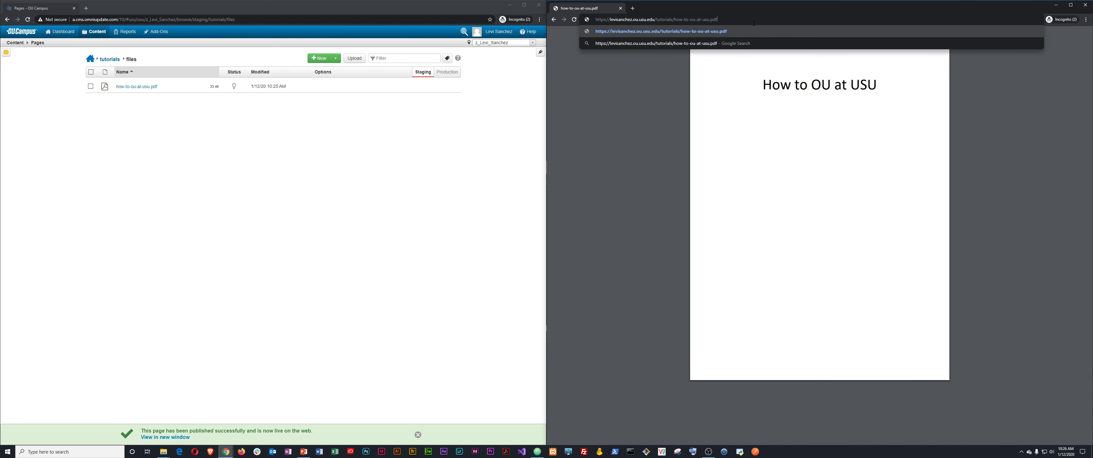
pyautogui.press('End')
pyautogui.press('BackSpace')
pyautogui.press('BackSpace')
pyautogui.press('BackSpace')
pyautogui.press('Return')
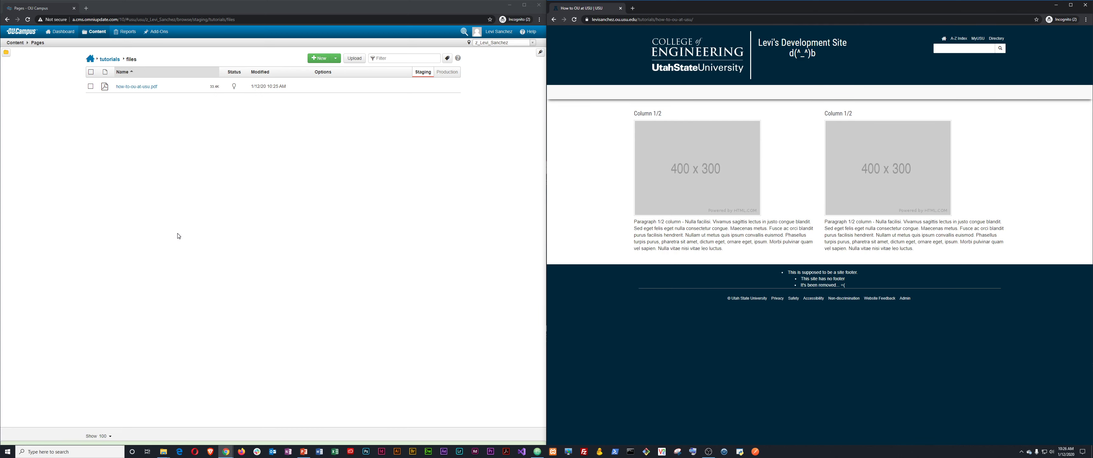
# Go from tutorials into the how-to-ou-at-usu folder and open its index.pcf.
pyautogui.click(110, 60)
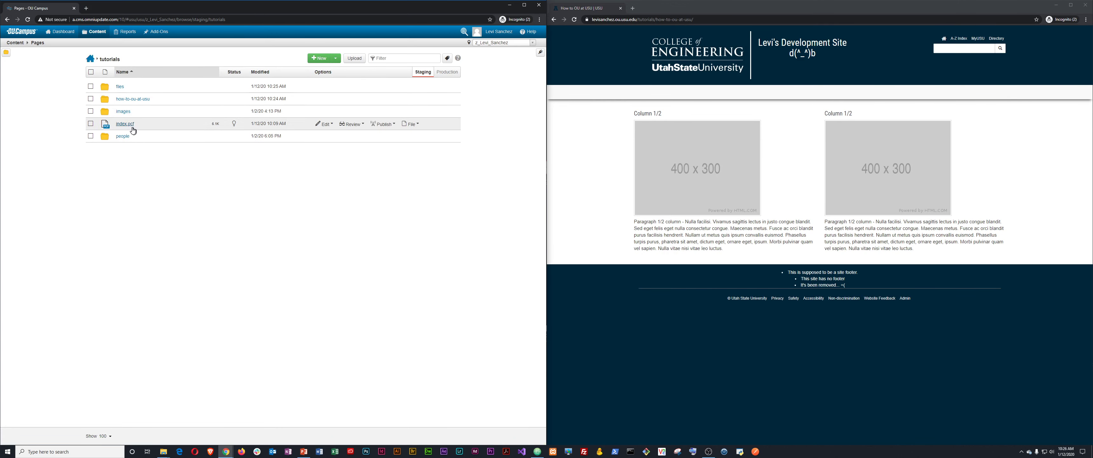
pyautogui.click(124, 99)
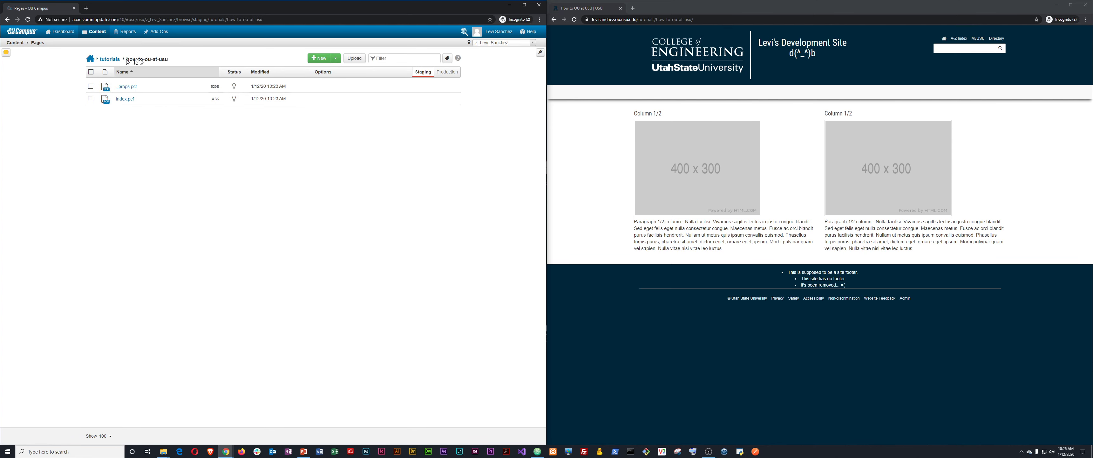
pyautogui.click(125, 100)
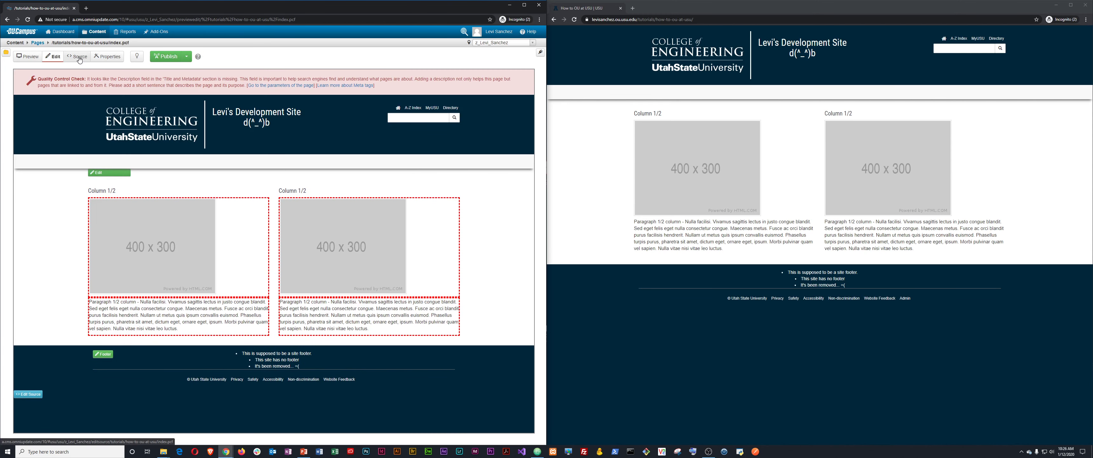
# Turn on Show Blocks and delete the right column's heading, image and text.
pyautogui.click(108, 173)
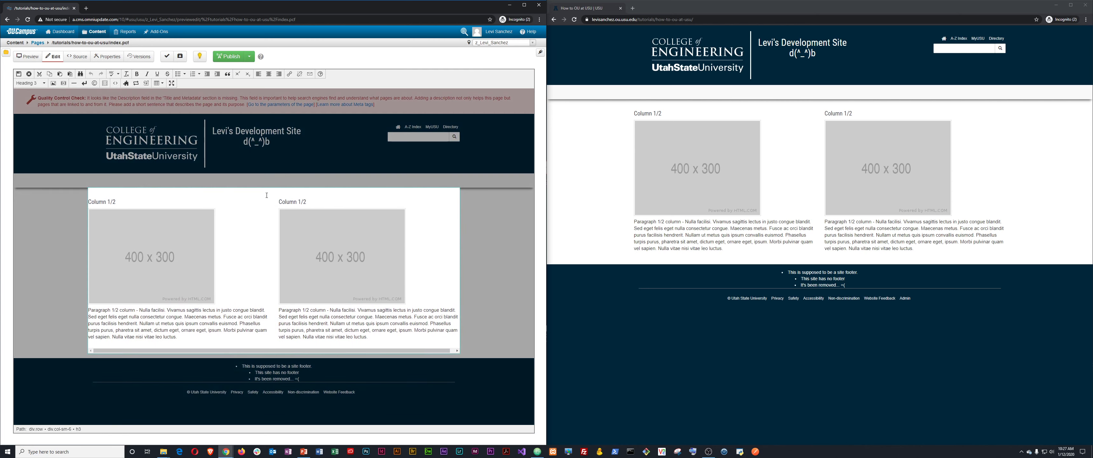
pyautogui.click(105, 83)
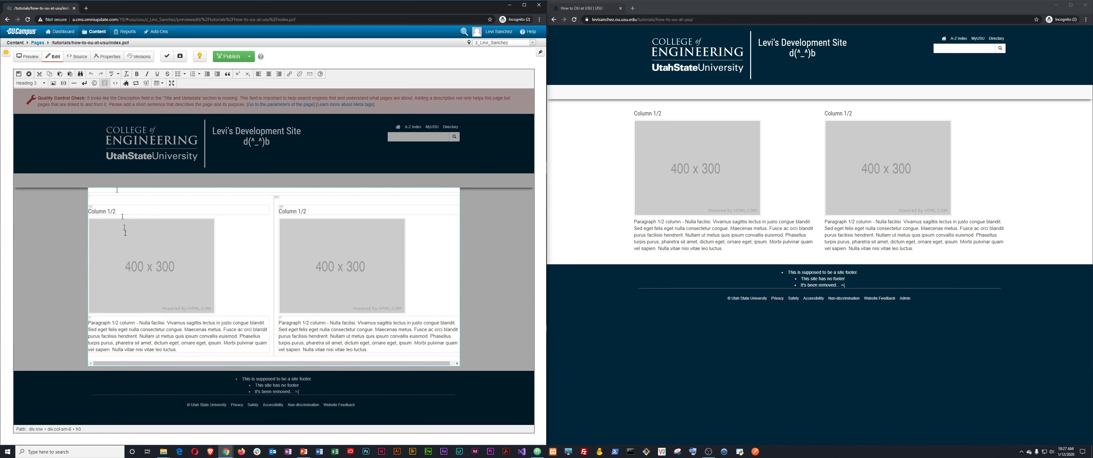
pyautogui.moveTo(282, 211); pyautogui.dragTo(408, 354)
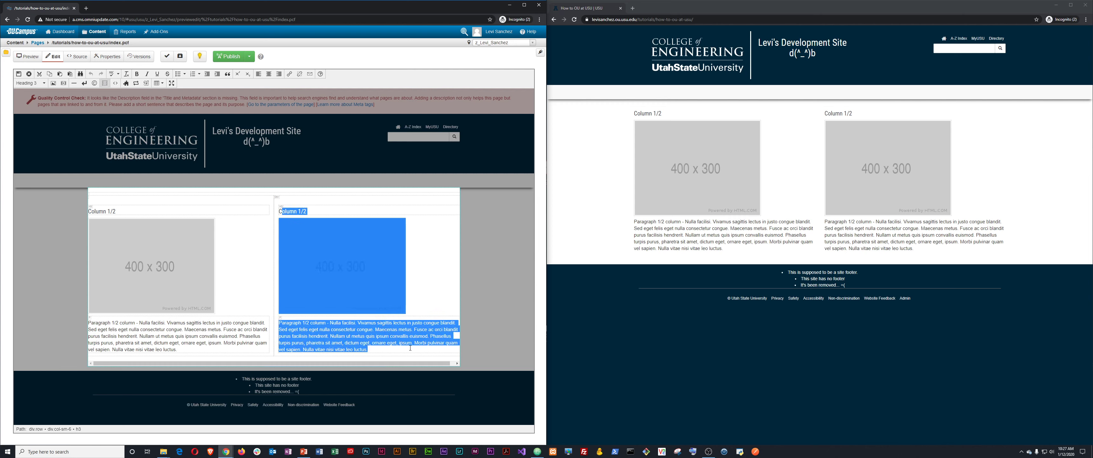
pyautogui.press('BackSpace')
pyautogui.press('BackSpace')
pyautogui.press('BackSpace')
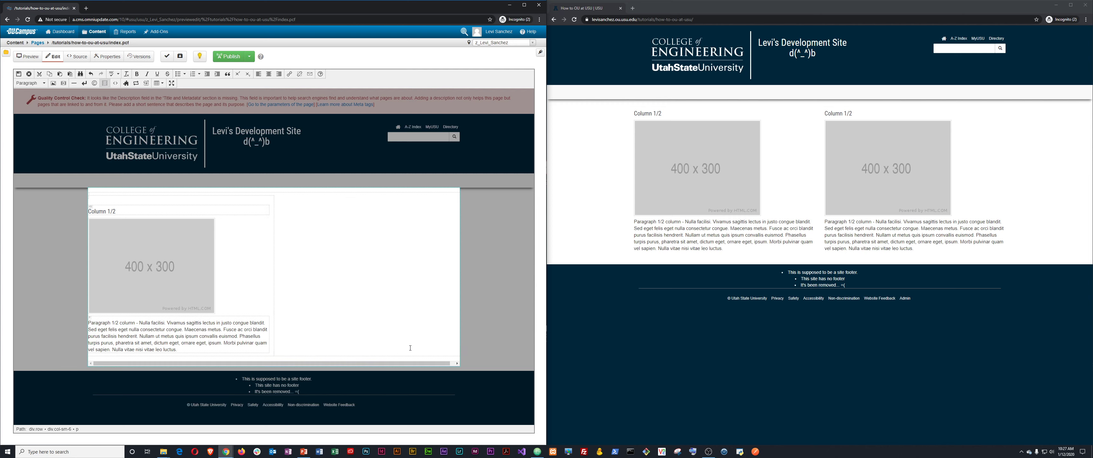
# Replace the left heading 'Column 1/2' with 'How to OU at USU'.
pyautogui.click(136, 210)
pyautogui.tripleClick(137, 210)
pyautogui.write('How to OU at USU')
pyautogui.click(145, 251)
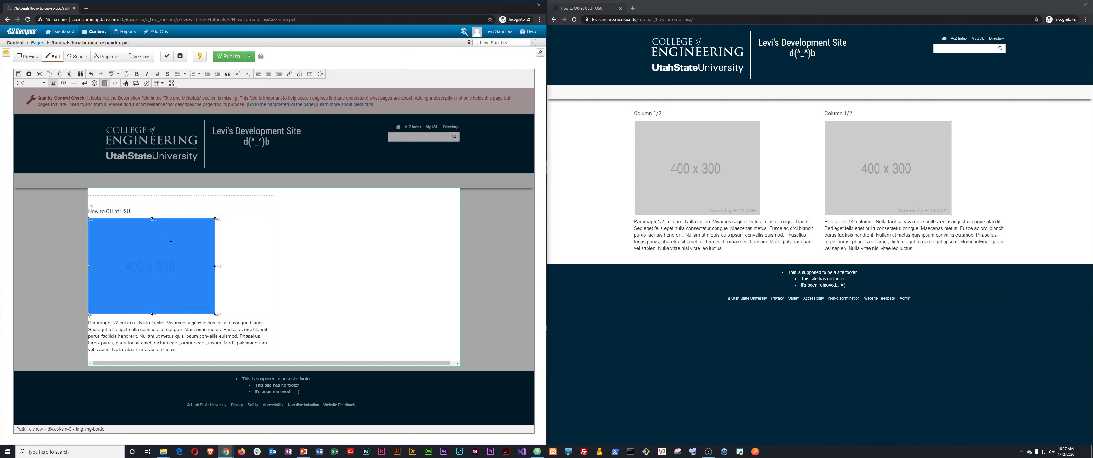
# Remove the 400x300 placeholder image by clearing its Source in the image properties.
pyautogui.rightClick(160, 255)
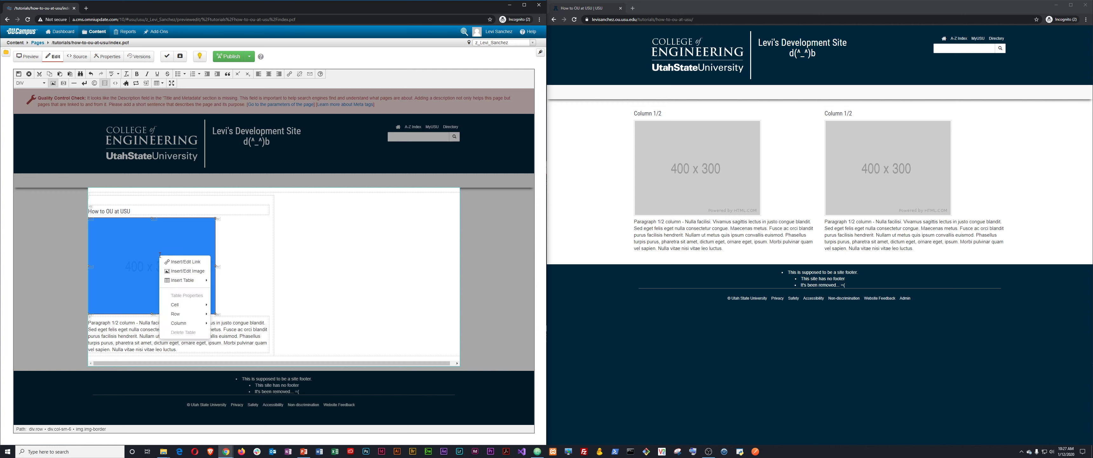
pyautogui.click(188, 272)
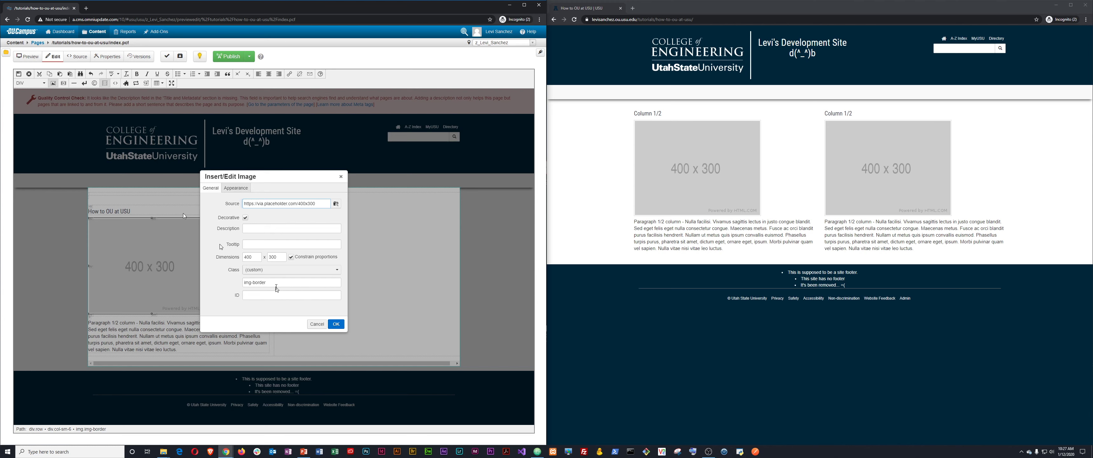
pyautogui.click(316, 325)
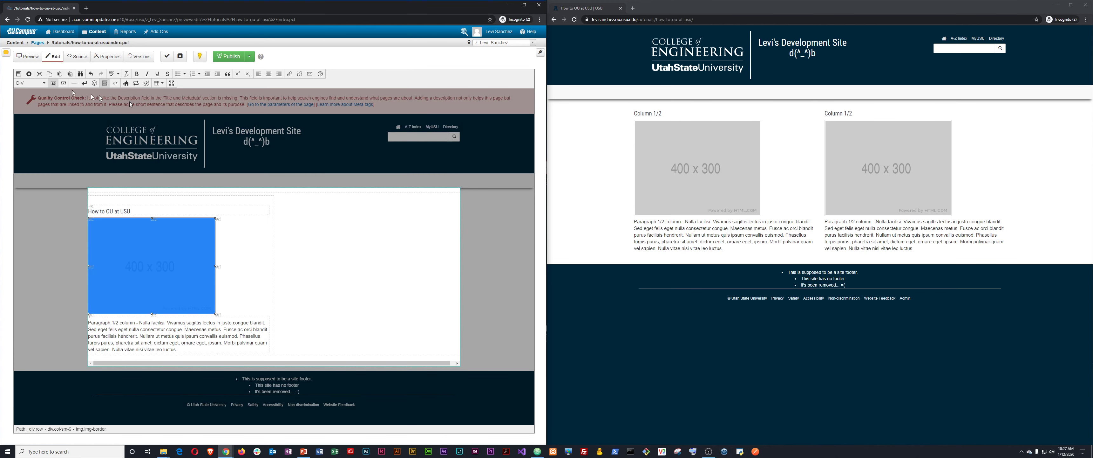
pyautogui.click(53, 84)
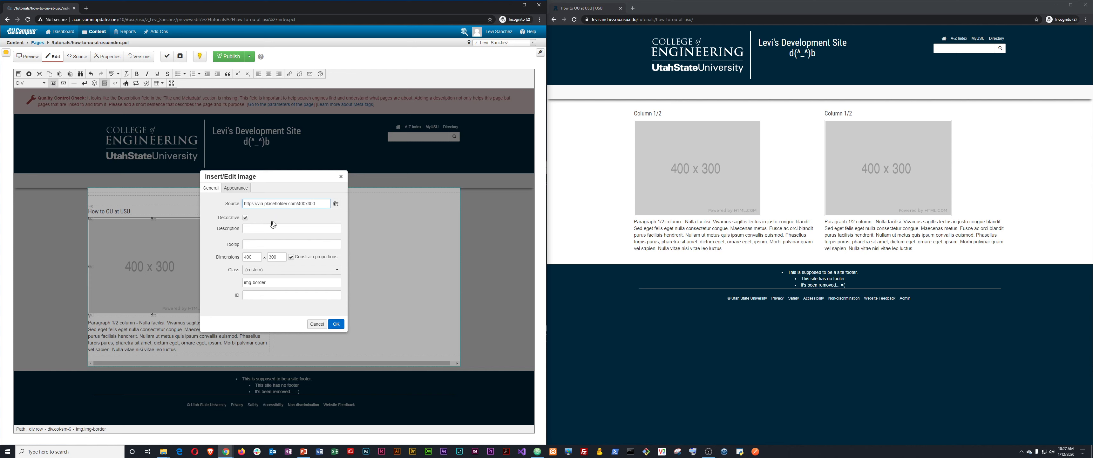
pyautogui.tripleClick(300, 203)
pyautogui.press('BackSpace')
pyautogui.click(336, 324)
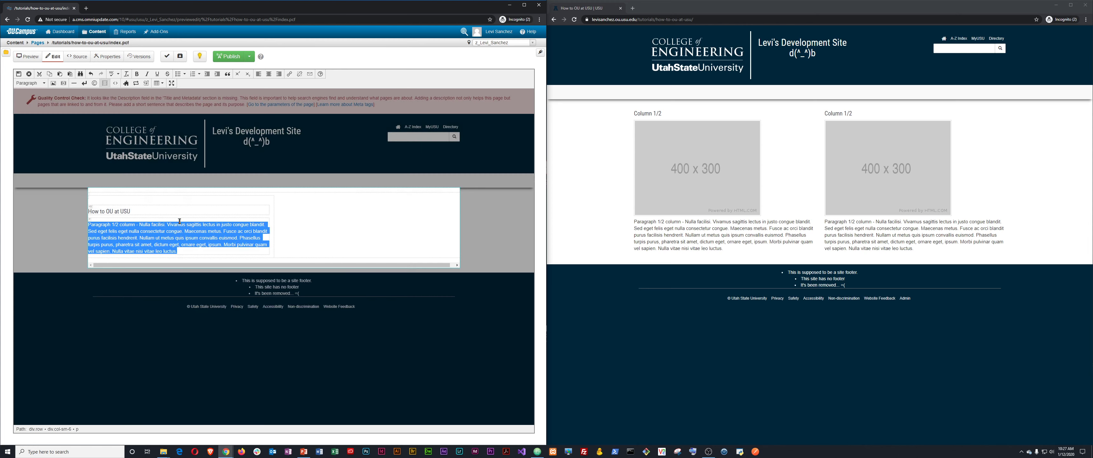
# Add an empty paragraph below the How to OU at USU heading.
pyautogui.click(162, 218)
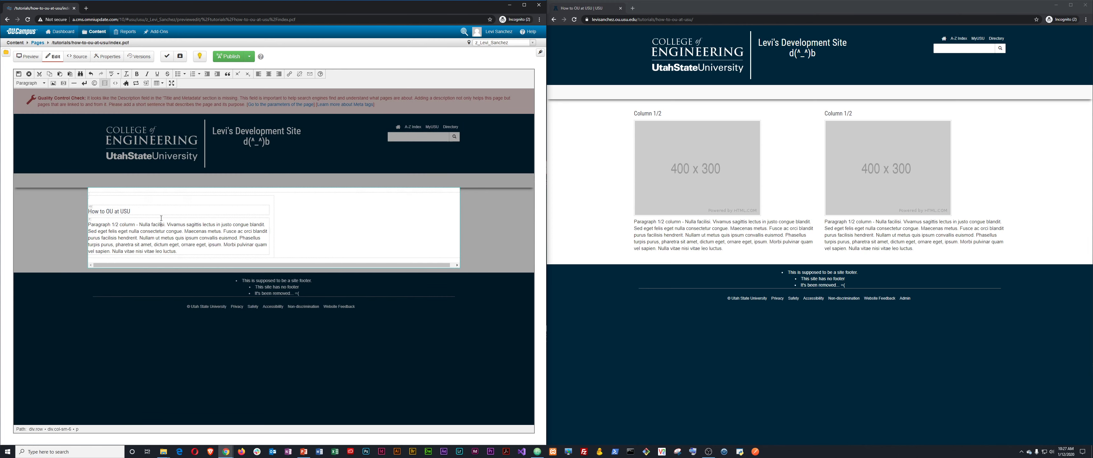
pyautogui.click(142, 211)
pyautogui.press('Return')
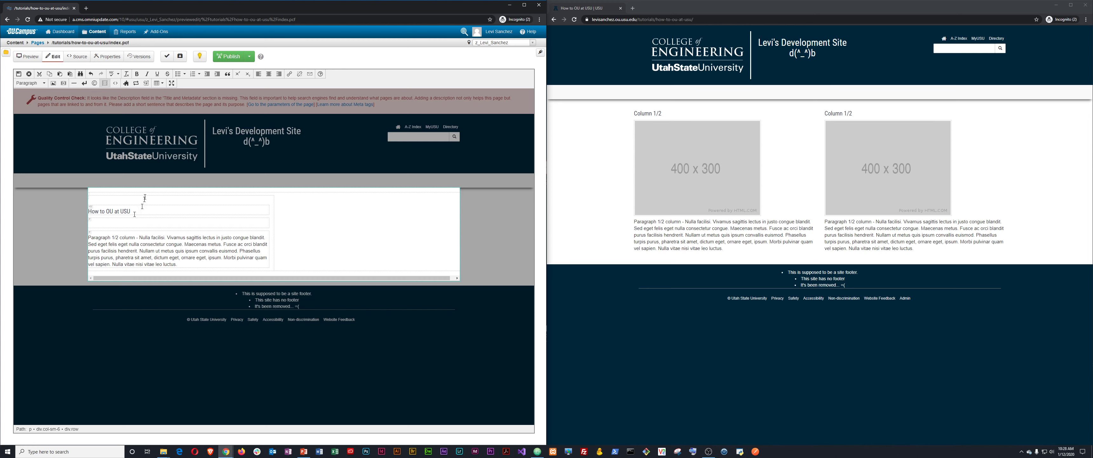
# Browse for an image, filtering by 'tu', into tutorials/images containing pupper-dog-400x600.jpg.
pyautogui.click(53, 83)
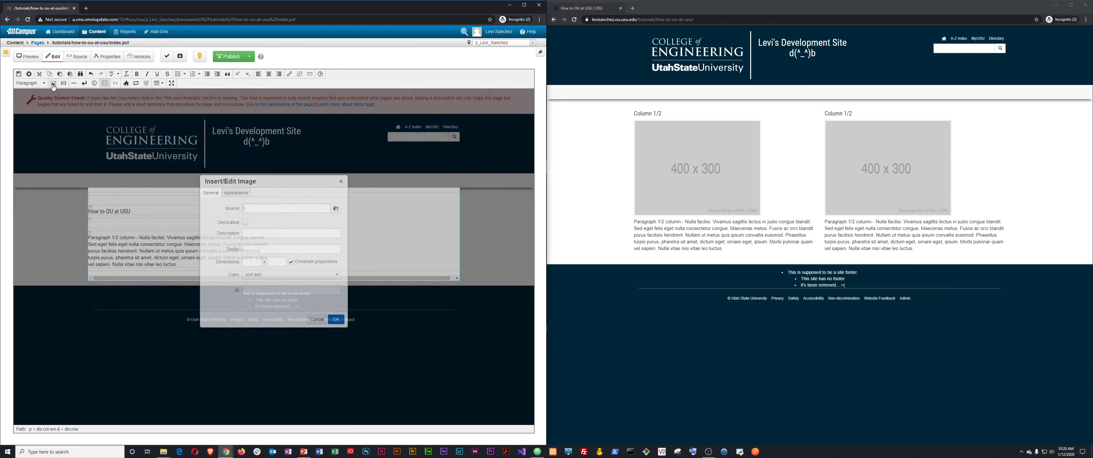
pyautogui.click(336, 209)
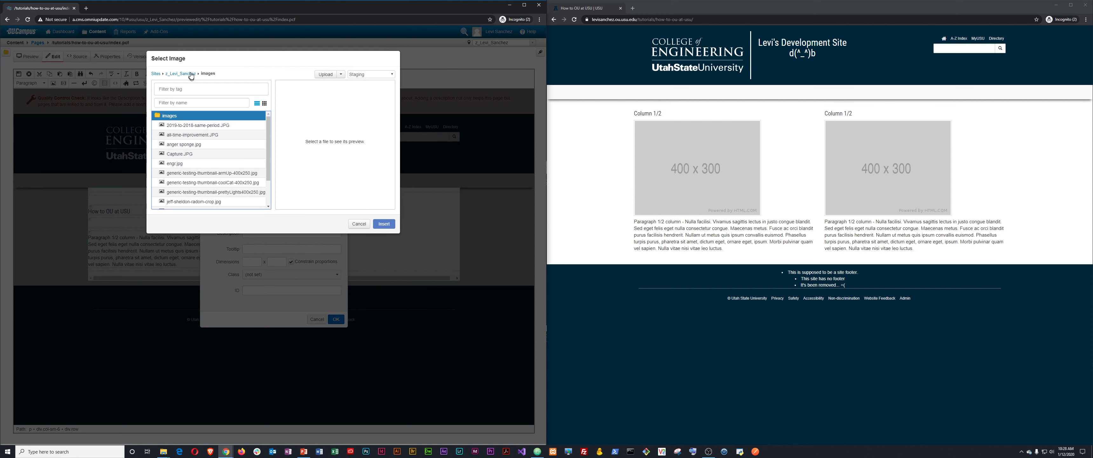
pyautogui.click(191, 74)
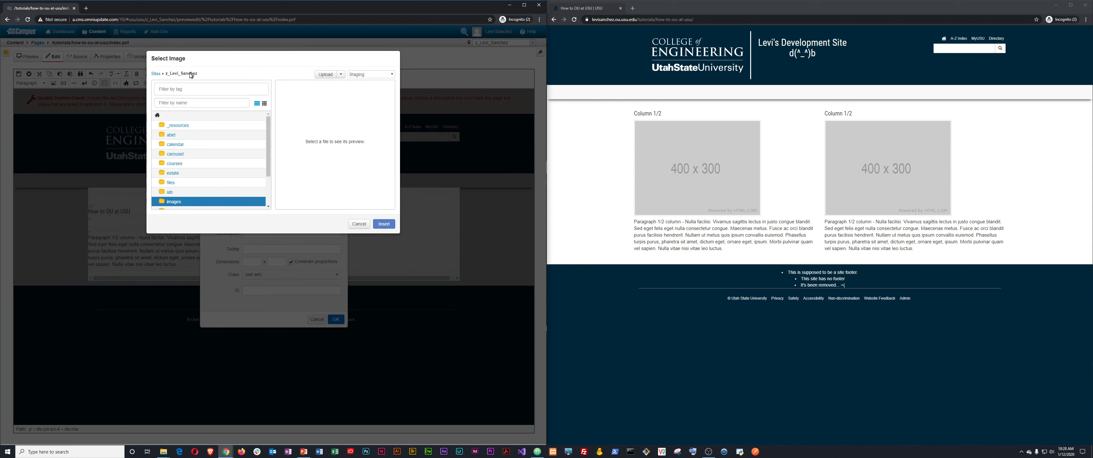
pyautogui.click(192, 103)
pyautogui.write('tu')
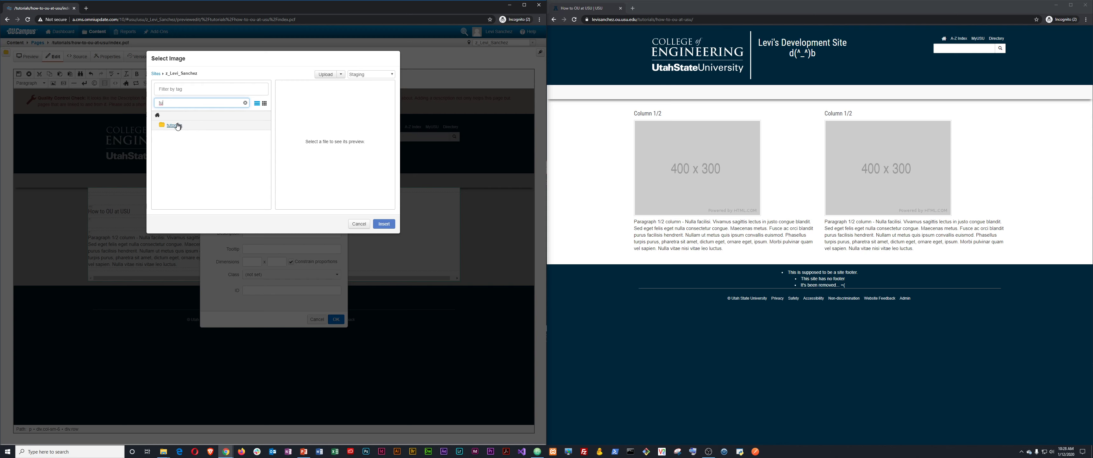
pyautogui.click(191, 124)
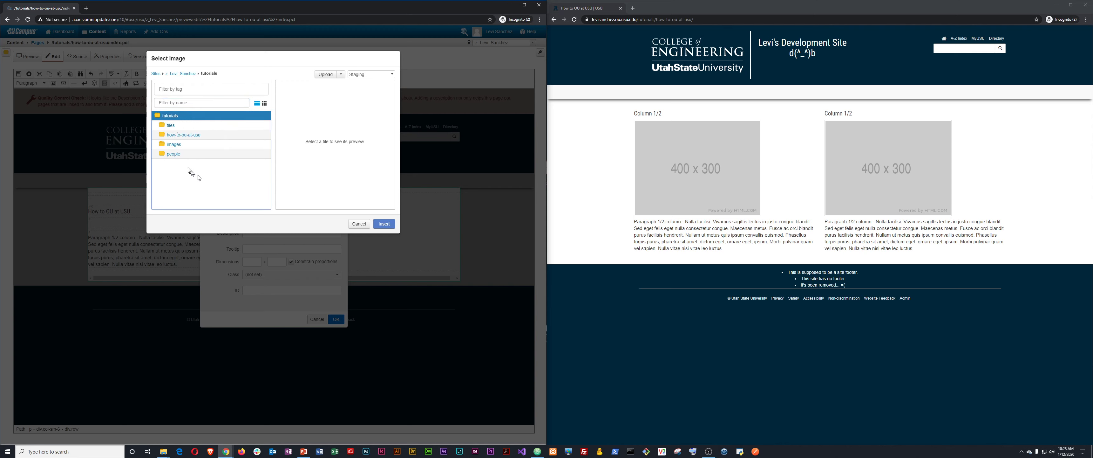
pyautogui.click(178, 145)
pyautogui.click(181, 142)
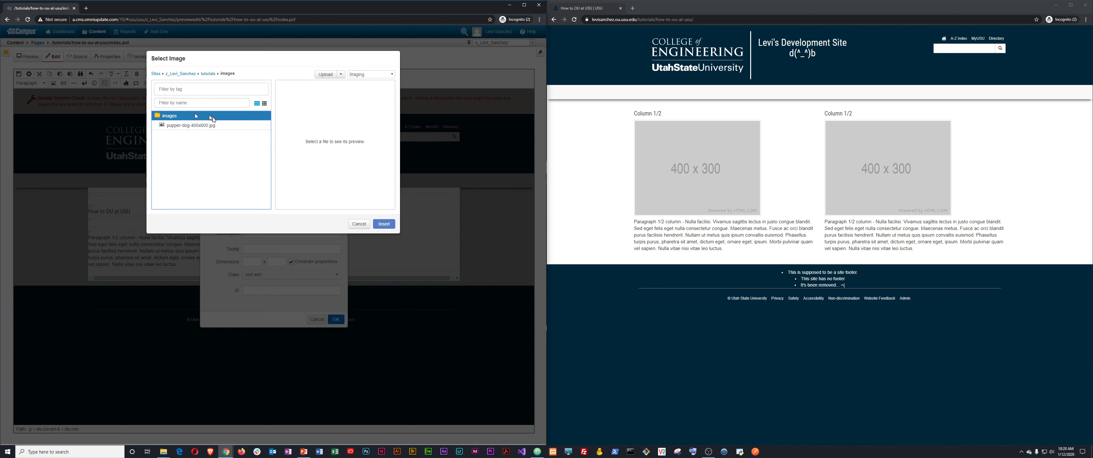
pyautogui.click(185, 126)
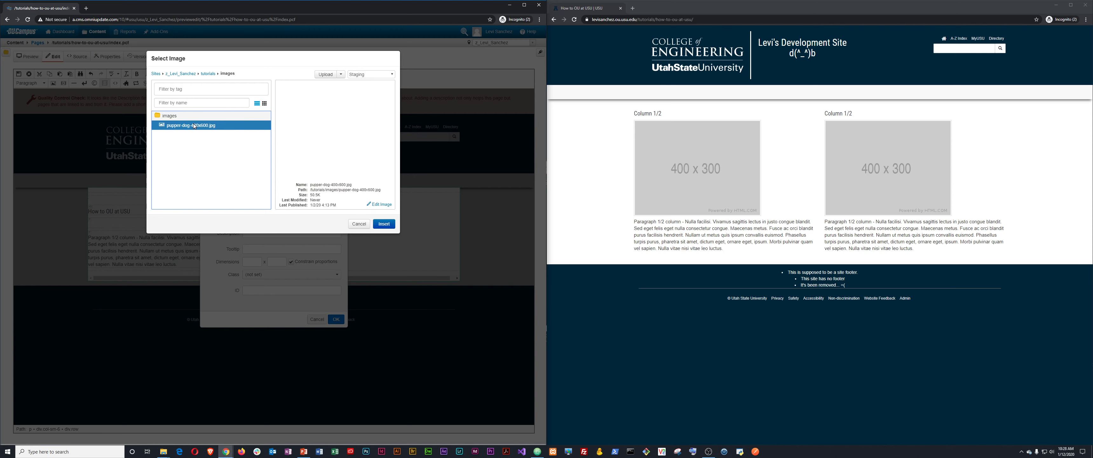
pyautogui.click(168, 118)
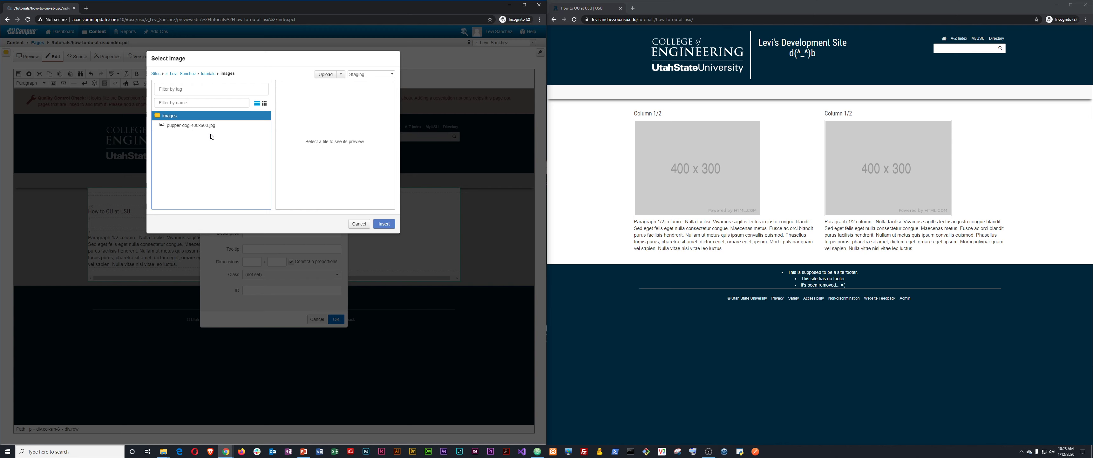
pyautogui.click(326, 75)
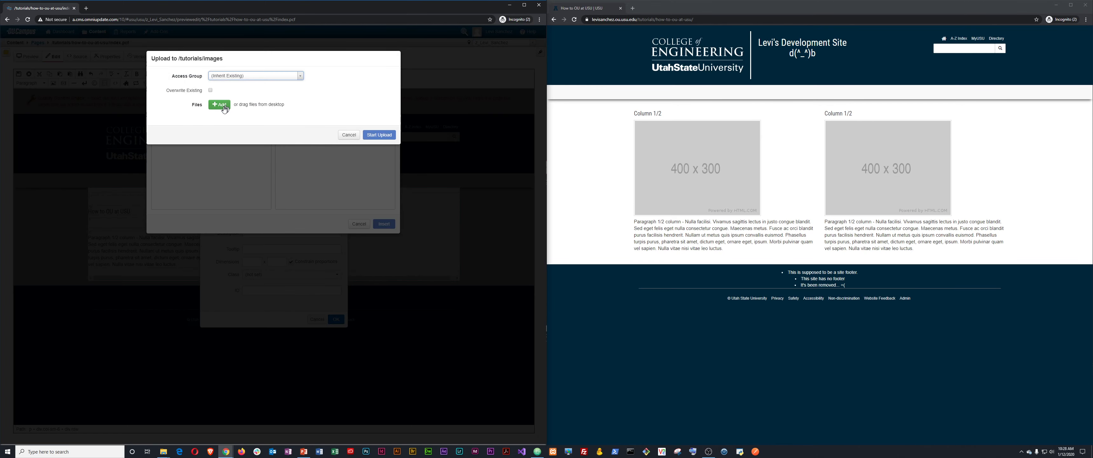
pyautogui.click(220, 105)
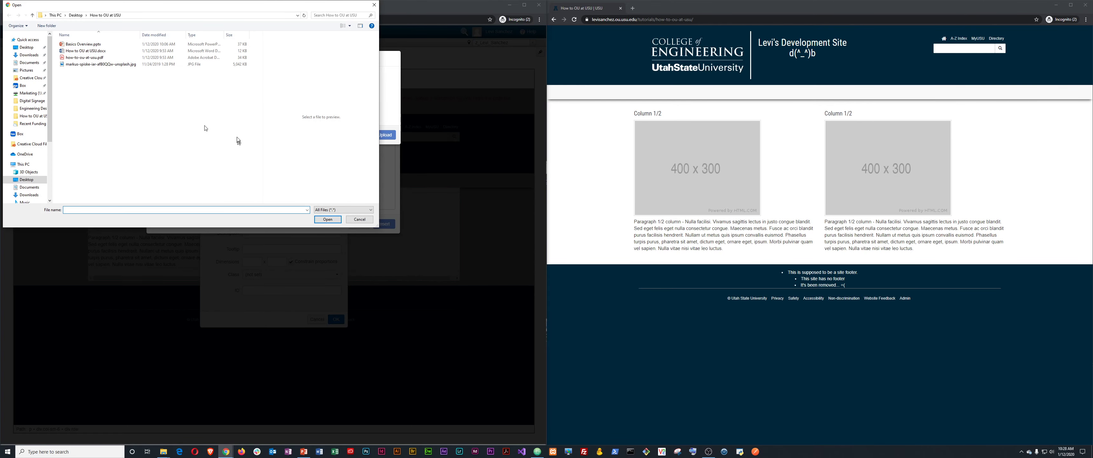
pyautogui.click(111, 64)
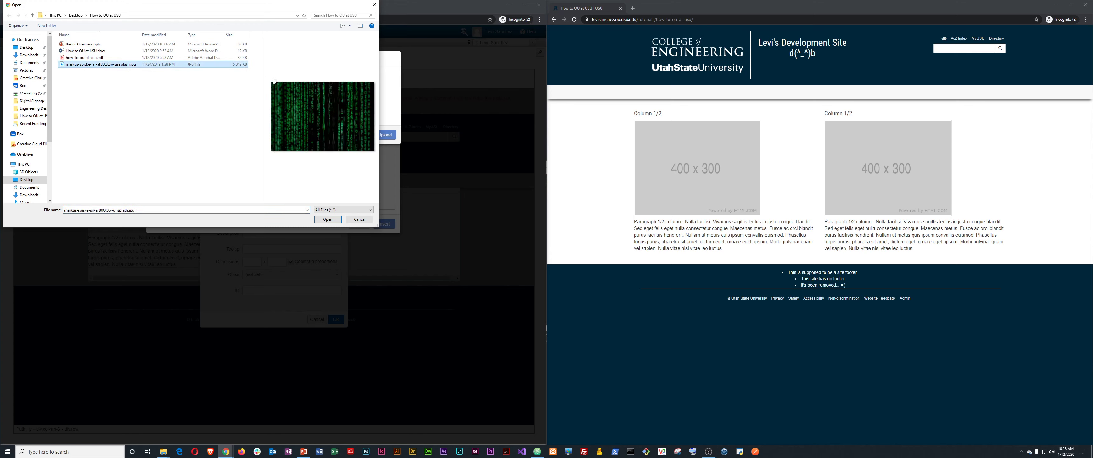
pyautogui.click(327, 219)
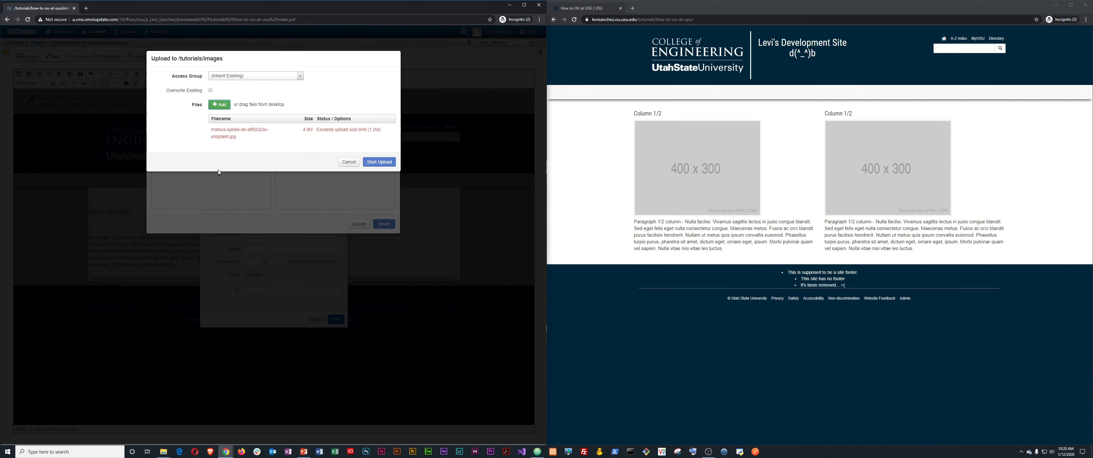
pyautogui.moveTo(353, 131)
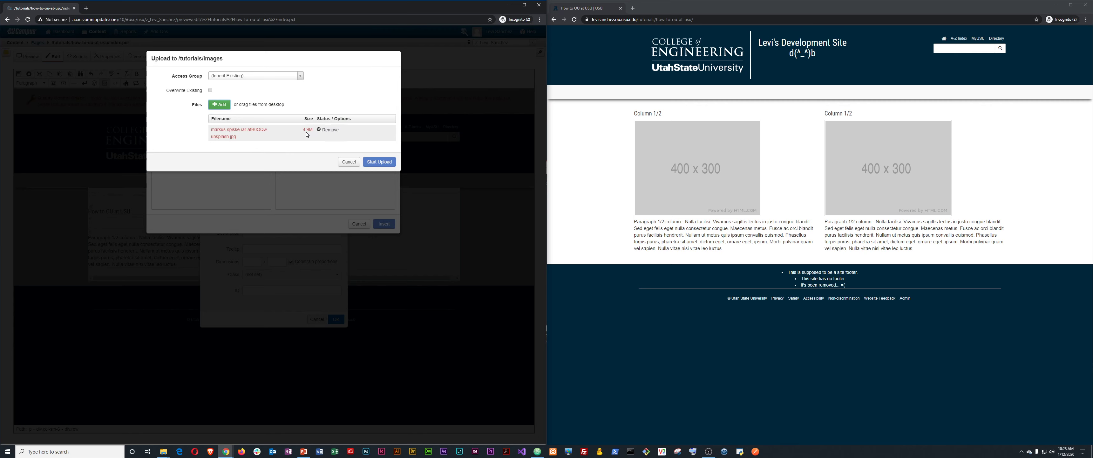
pyautogui.click(331, 130)
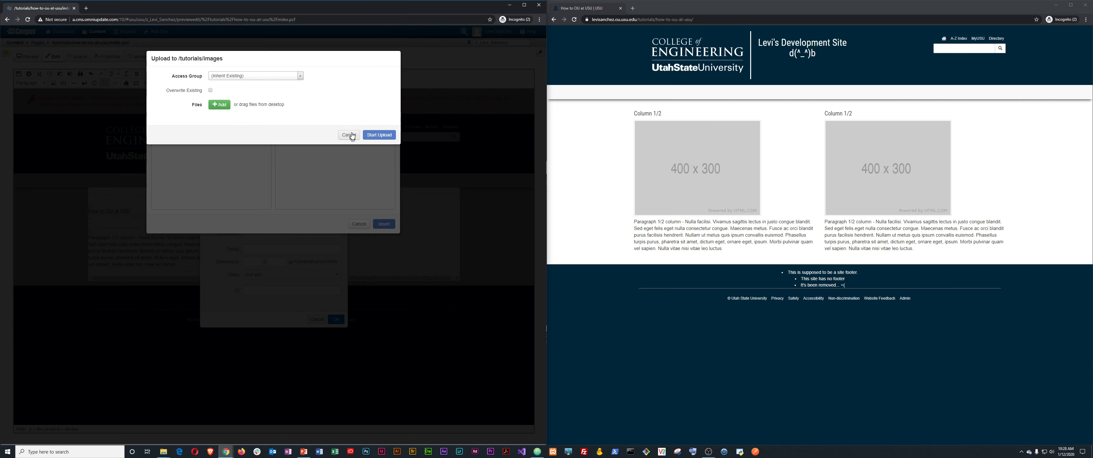
pyautogui.click(219, 105)
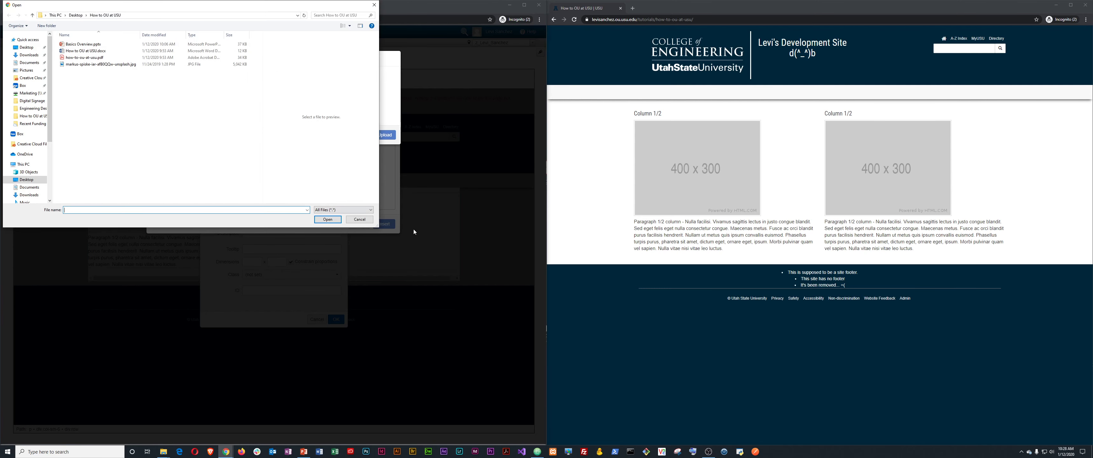
pyautogui.click(359, 219)
pyautogui.click(361, 144)
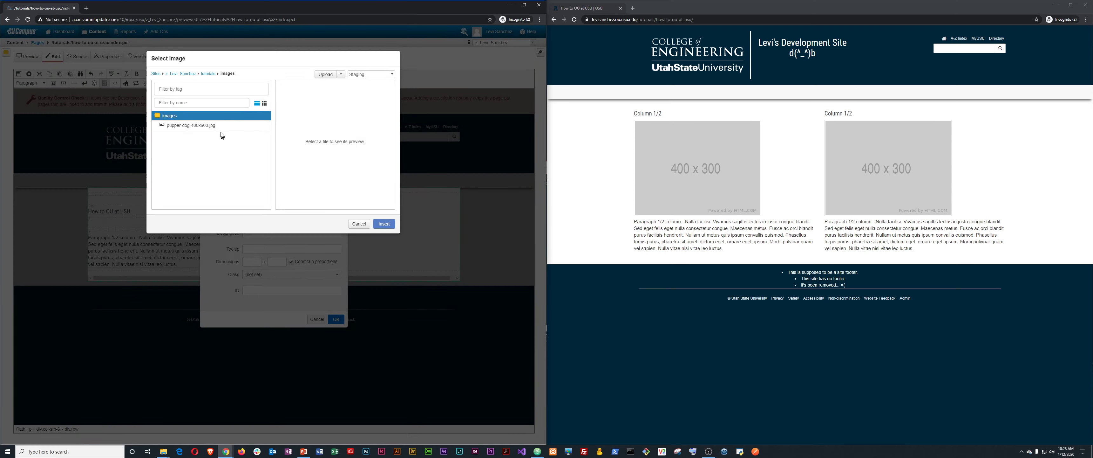
# Use pupper-dog-400x600.jpg as the image source, clear the 'undefined' description, and keep it decorative.
pyautogui.click(200, 125)
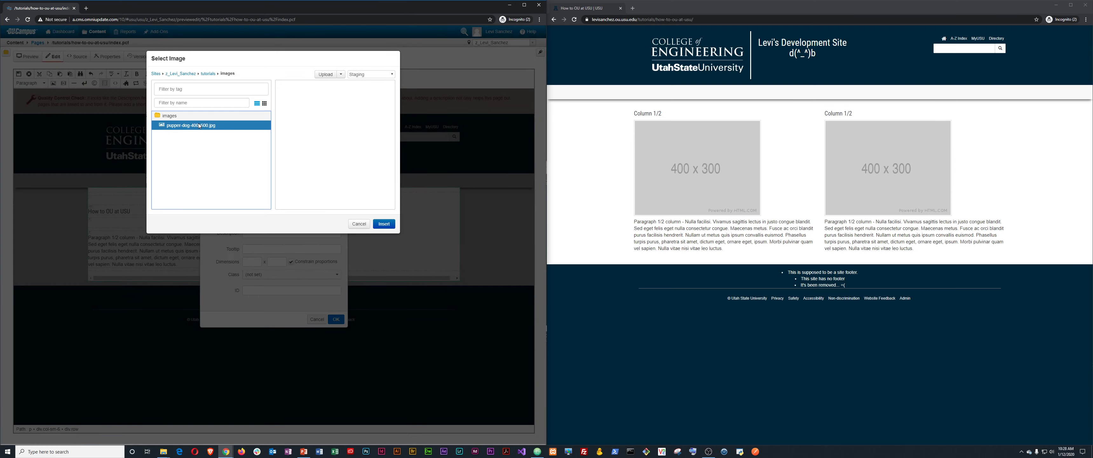
pyautogui.click(384, 223)
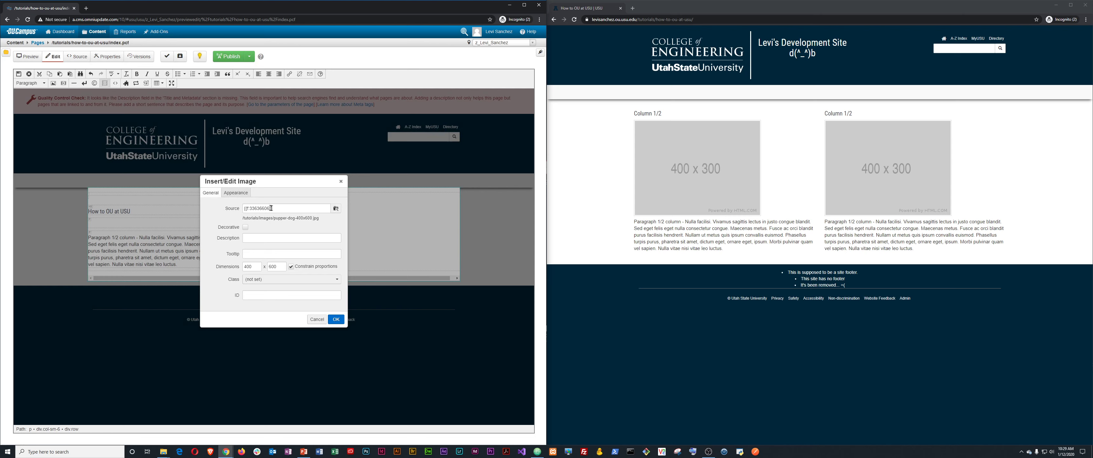
pyautogui.click(246, 227)
pyautogui.doubleClick(252, 237)
pyautogui.press('BackSpace')
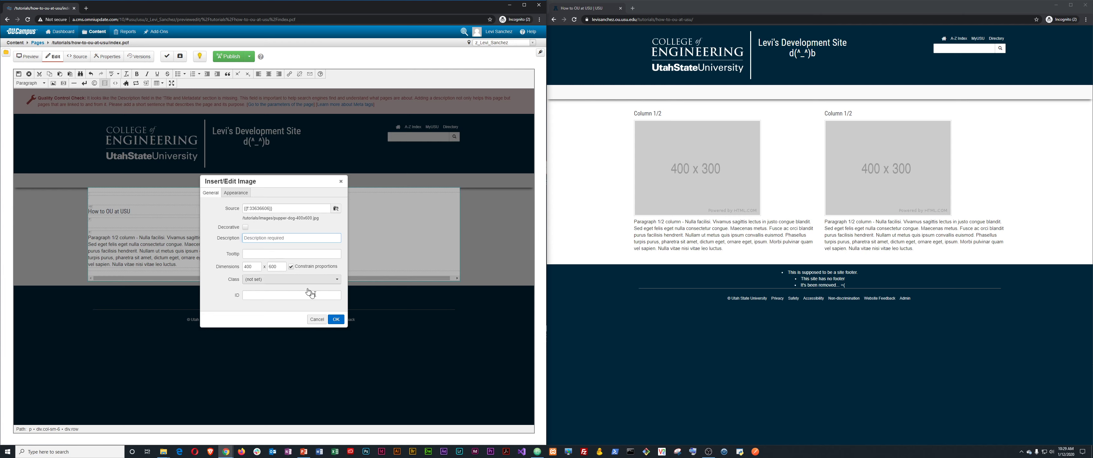
pyautogui.click(338, 320)
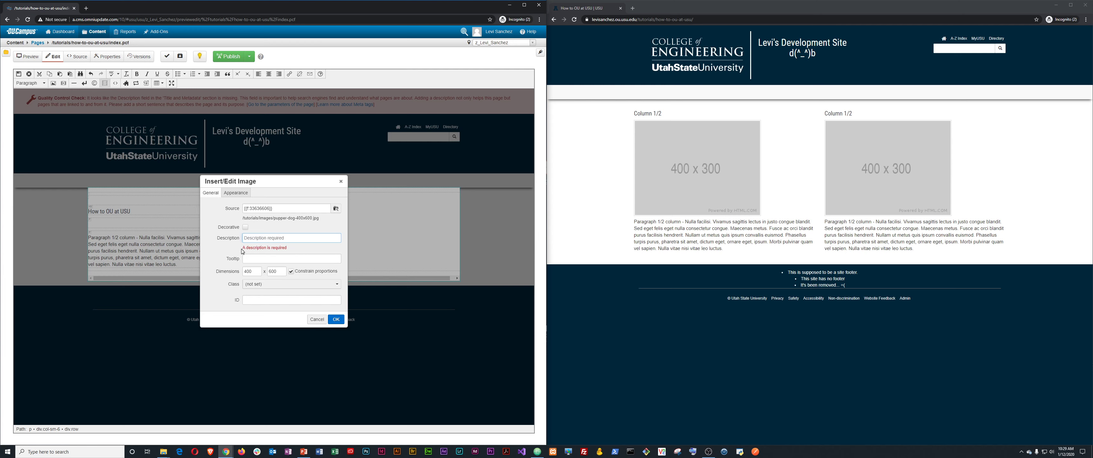
pyautogui.moveTo(243, 247); pyautogui.dragTo(284, 248)
pyautogui.click(246, 227)
# Insert the dog photo into the page and reopen its image settings.
pyautogui.click(335, 318)
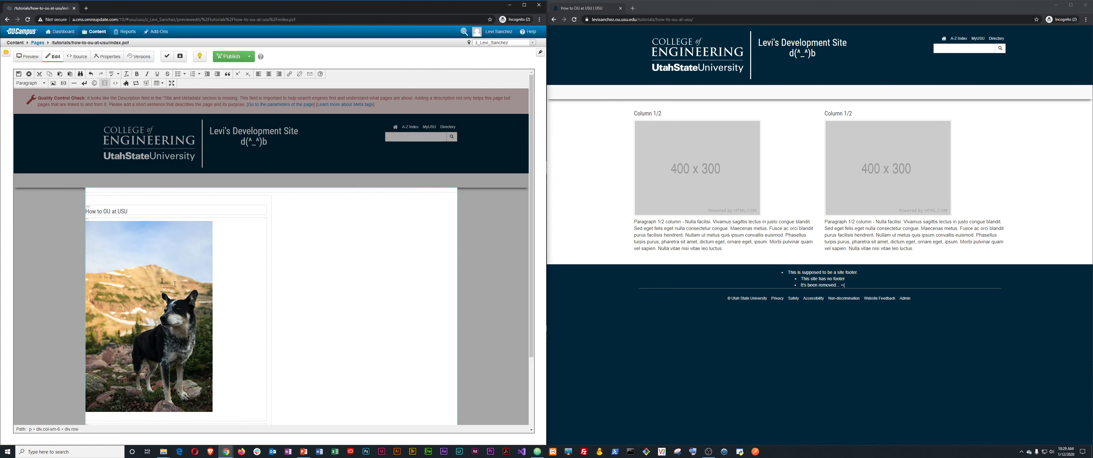
pyautogui.click(169, 288)
pyautogui.rightClick(166, 284)
pyautogui.click(198, 300)
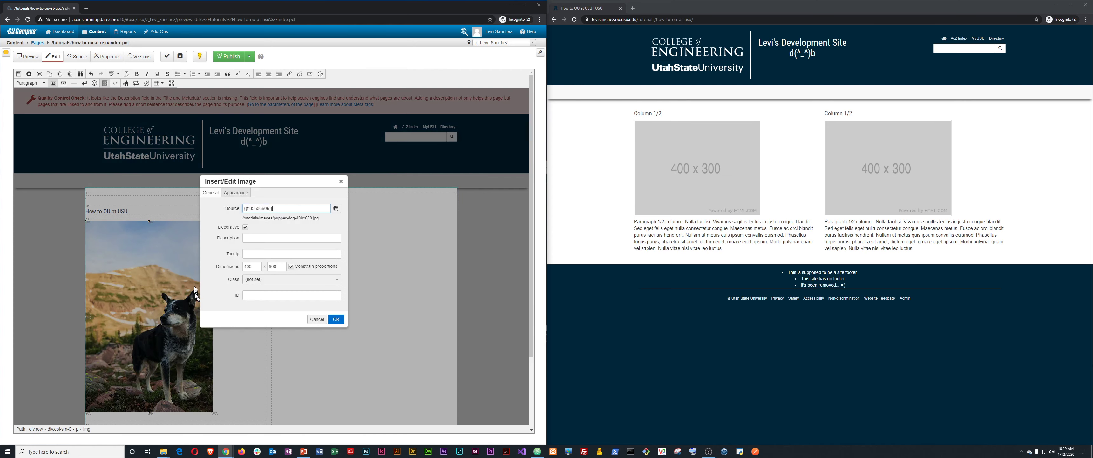
# Mark the photo as not decorative and give it the description 'Dog'.
pyautogui.click(245, 227)
pyautogui.write('Pupper')
pyautogui.doubleClick(267, 239)
pyautogui.press('BackSpace')
pyautogui.write('Dog')
pyautogui.click(335, 319)
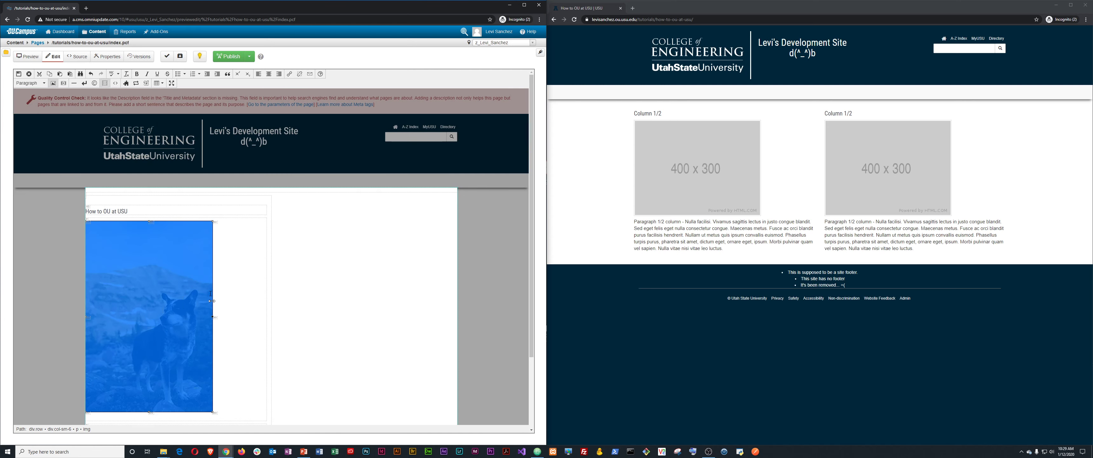
# Select the dog photo below the heading and bring up its context menu.
pyautogui.scroll(-2, 180, 373)
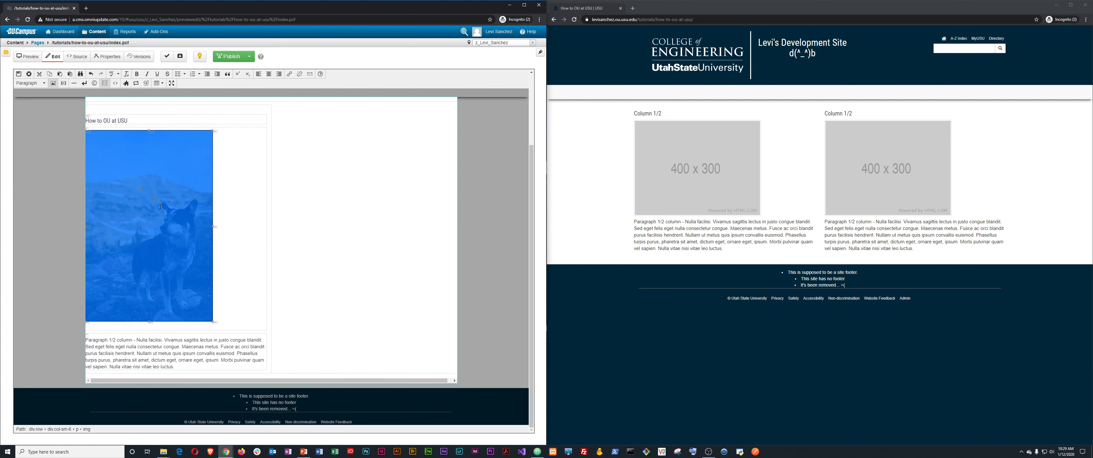
pyautogui.tripleClick(160, 347)
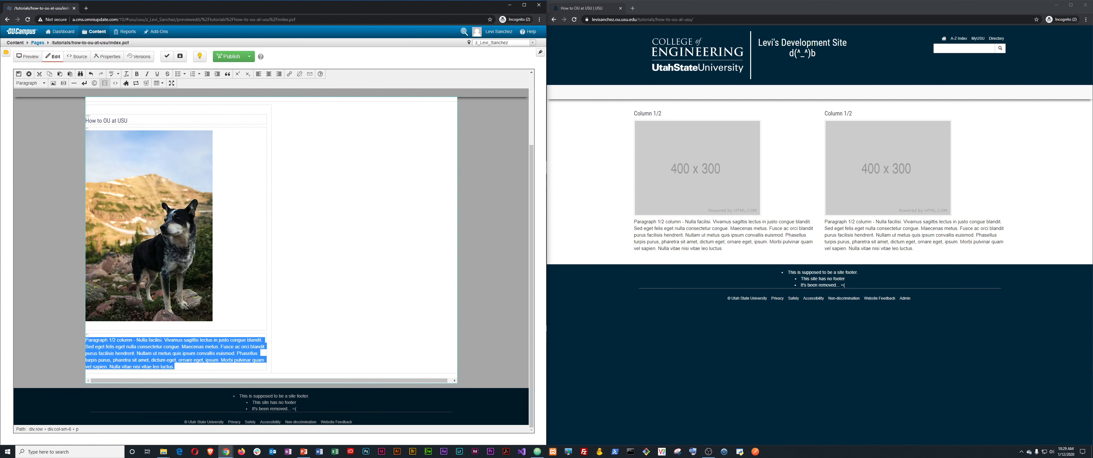
pyautogui.click(148, 251)
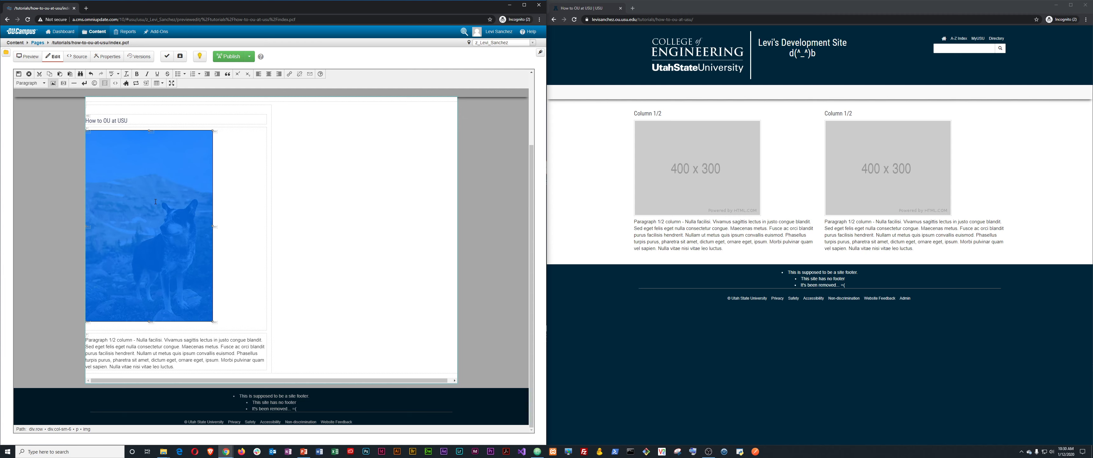
pyautogui.rightClick(141, 223)
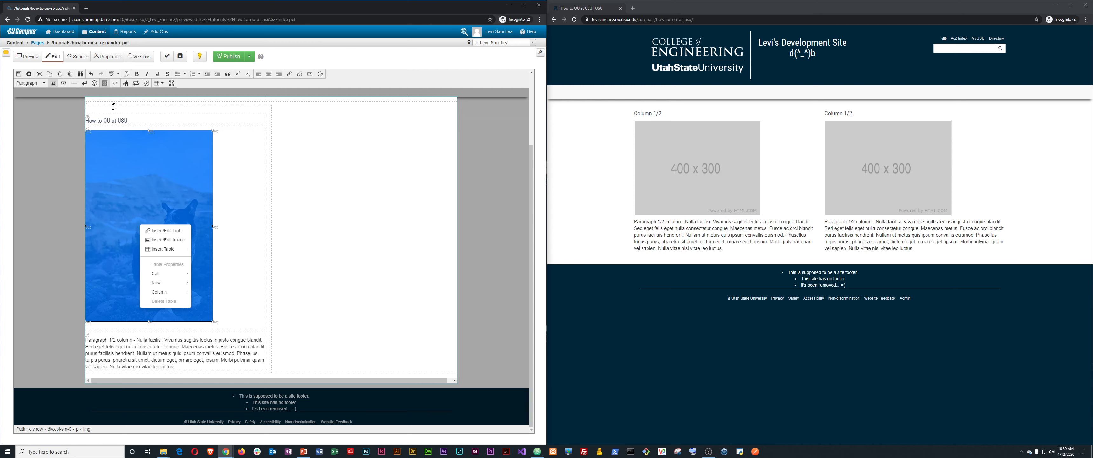
# Bring up the Insert/Edit Link form for the puppy image.
pyautogui.click(290, 73)
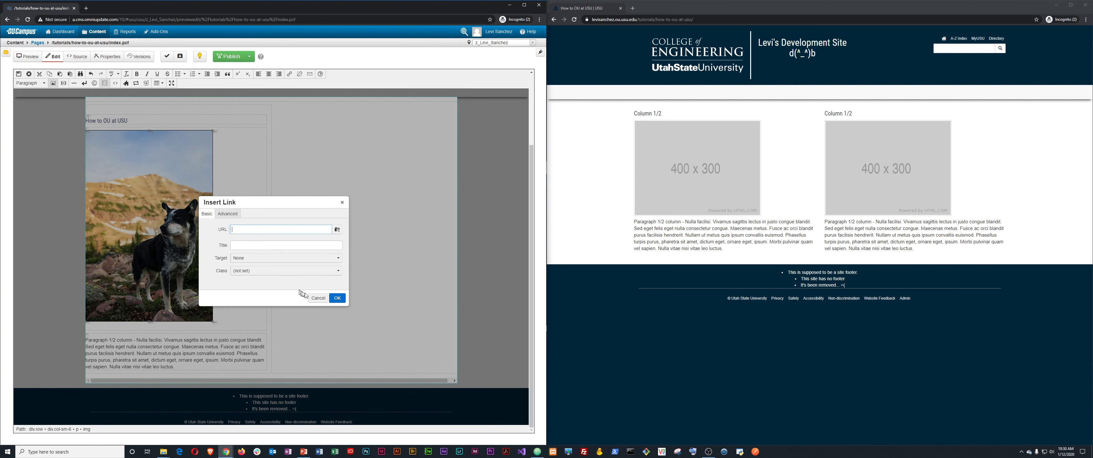
pyautogui.click(312, 295)
pyautogui.rightClick(129, 189)
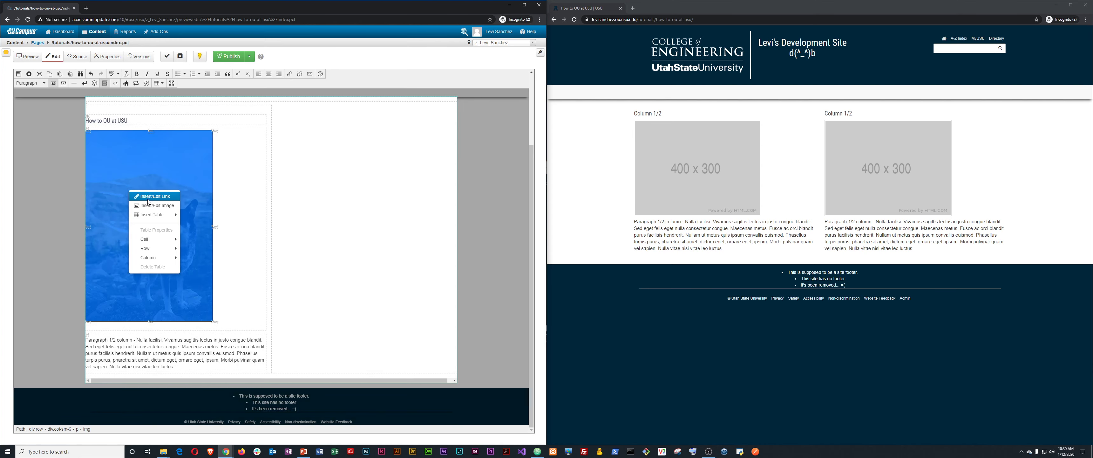
pyautogui.click(149, 202)
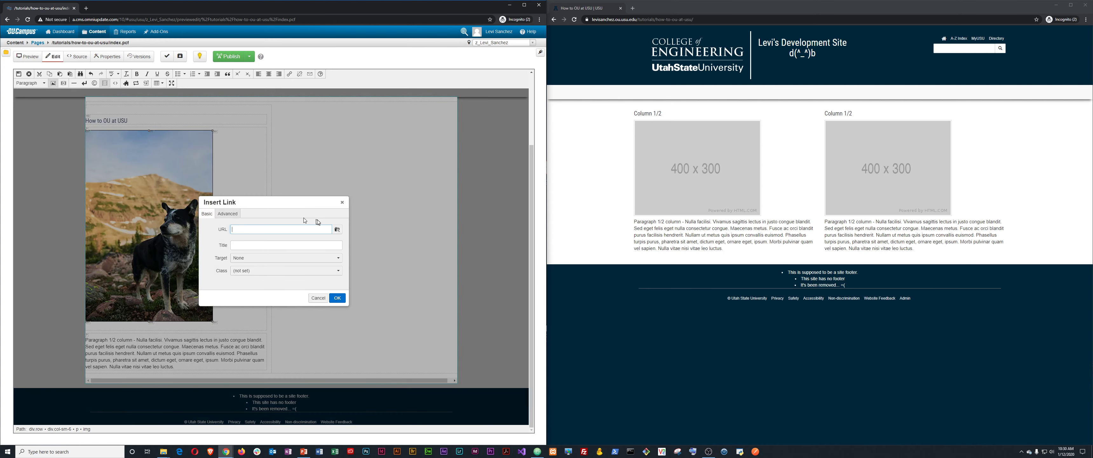
# Link the image to tutorials/files/how-to-ou-at-usu.pdf and delete the placeholder paragraph beneath it.
pyautogui.click(337, 230)
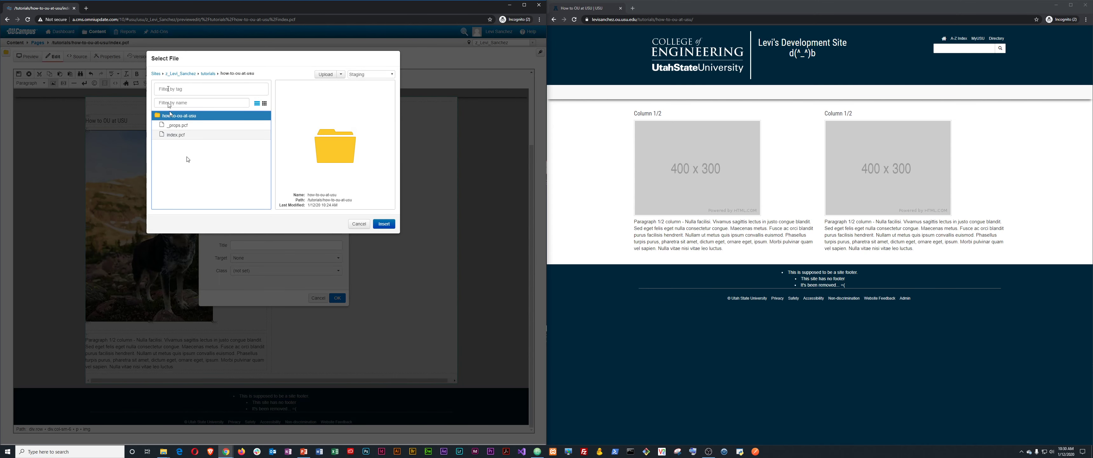
pyautogui.click(209, 74)
pyautogui.doubleClick(174, 128)
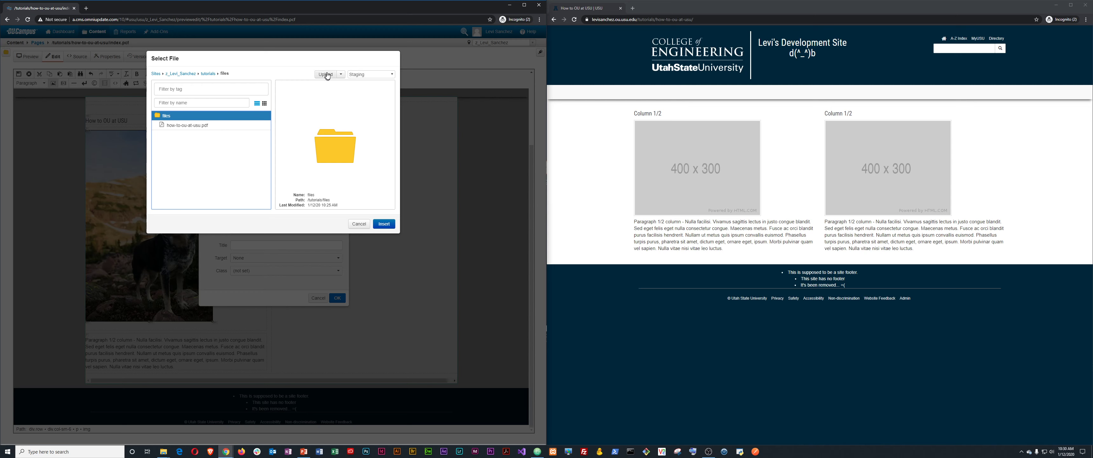
pyautogui.click(177, 126)
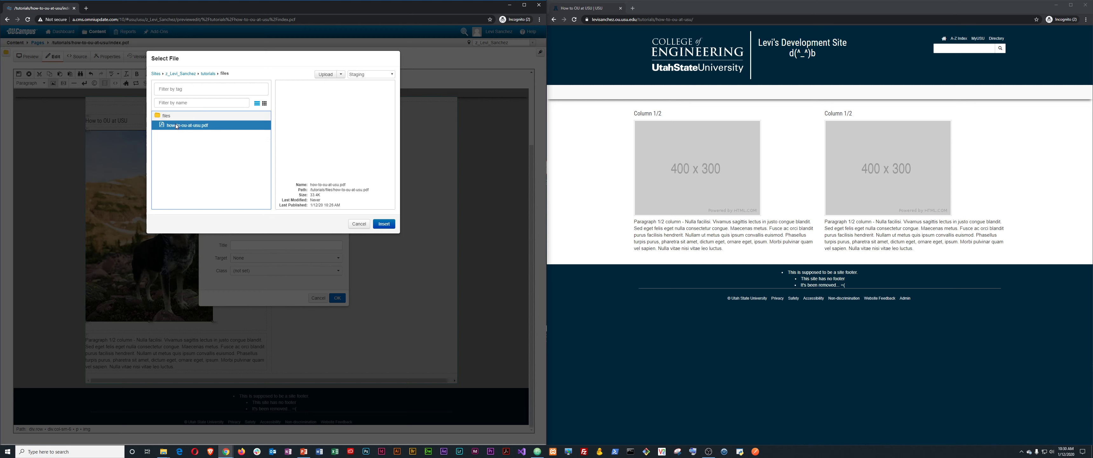
pyautogui.click(385, 224)
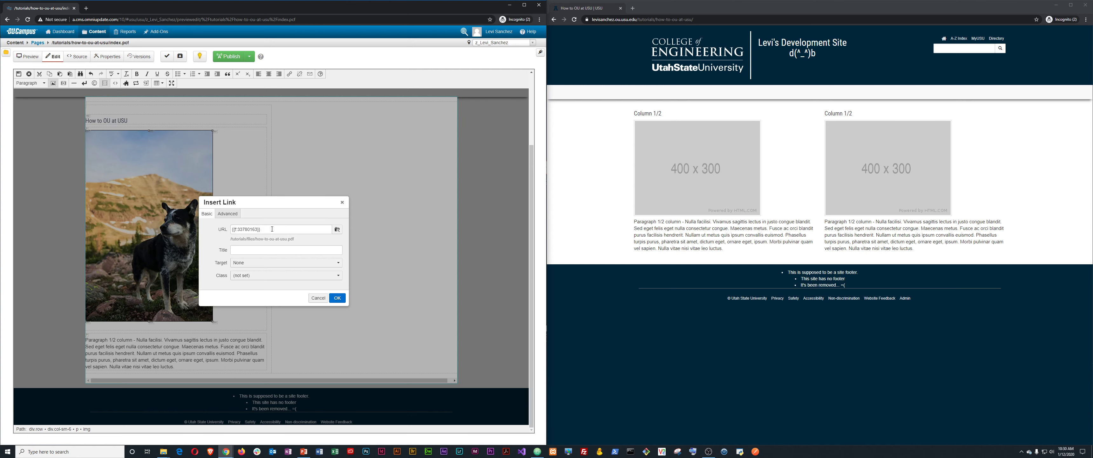
pyautogui.click(339, 299)
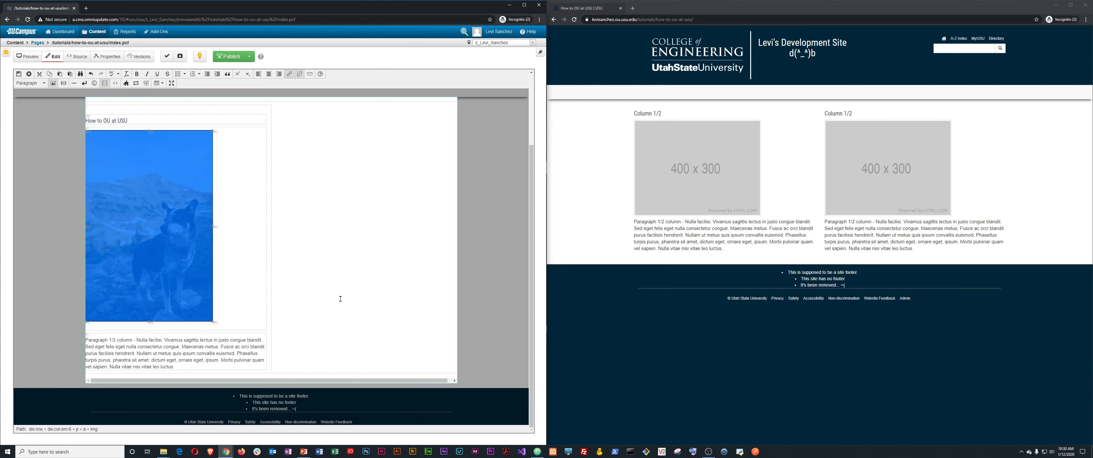
pyautogui.tripleClick(130, 349)
pyautogui.press('BackSpace')
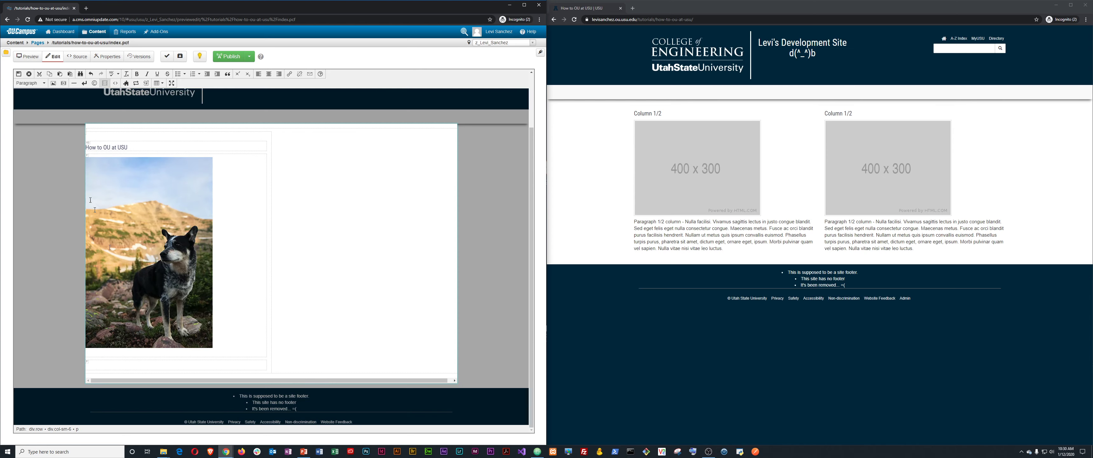
# Save and publish the page with the note 'added a picture of a dog and put a link on the image'.
pyautogui.click(18, 73)
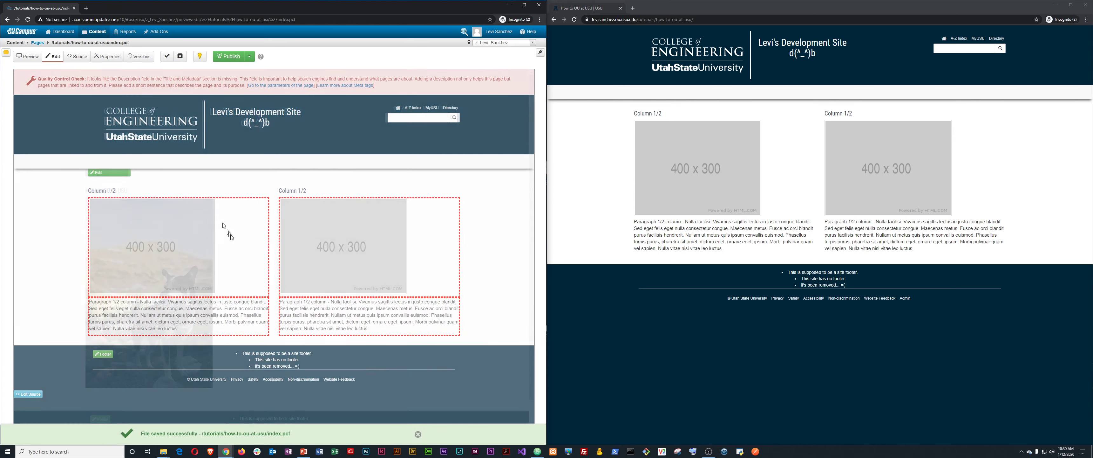
pyautogui.click(232, 60)
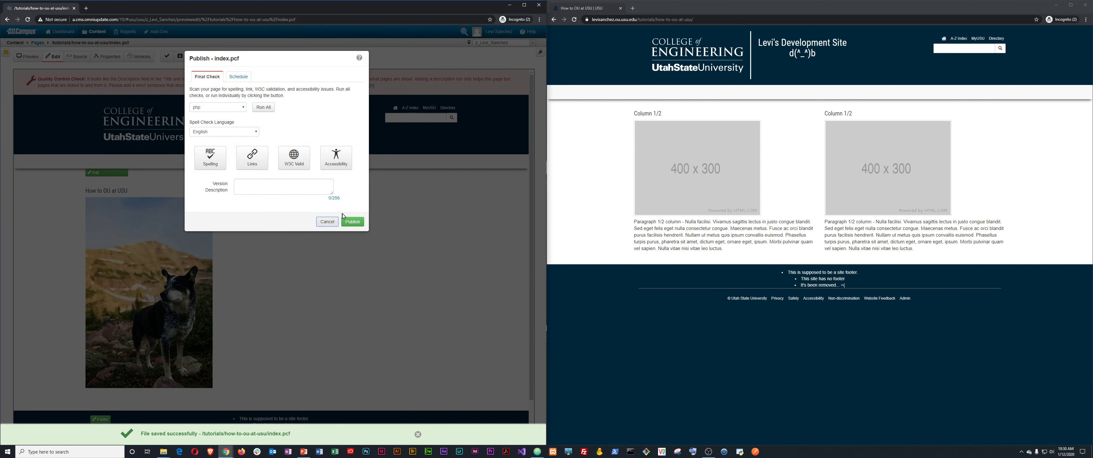
pyautogui.click(302, 186)
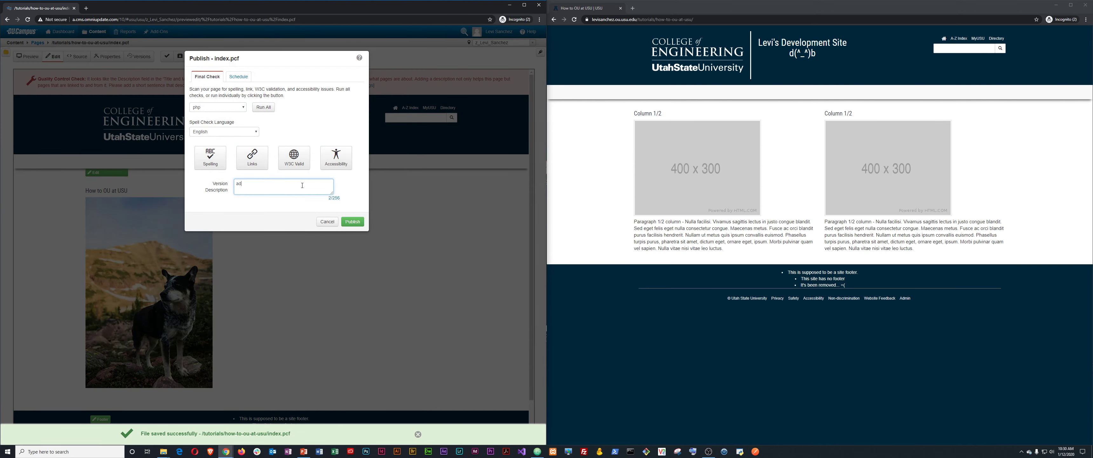
pyautogui.write('added a pict')
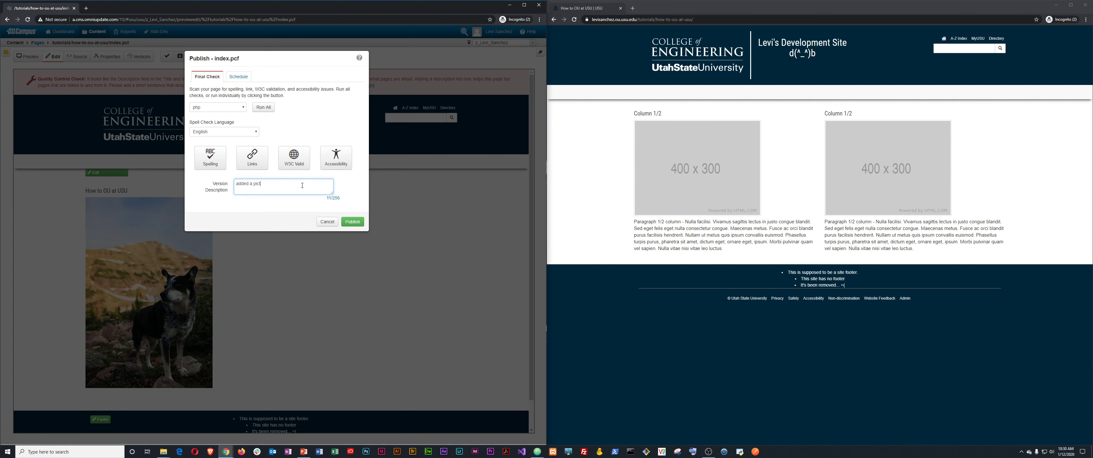
pyautogui.write('ure')
pyautogui.write('k on the image.')
pyautogui.click(354, 221)
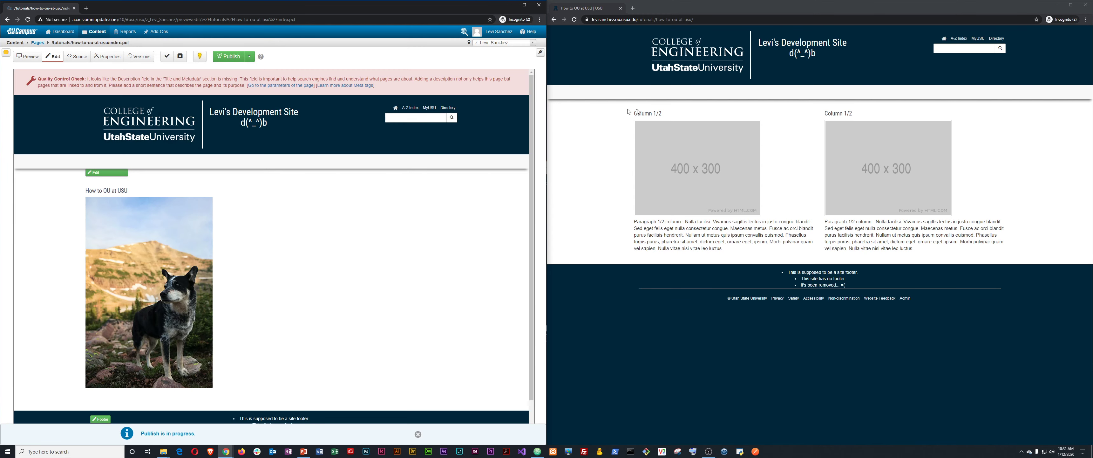
pyautogui.click(620, 157)
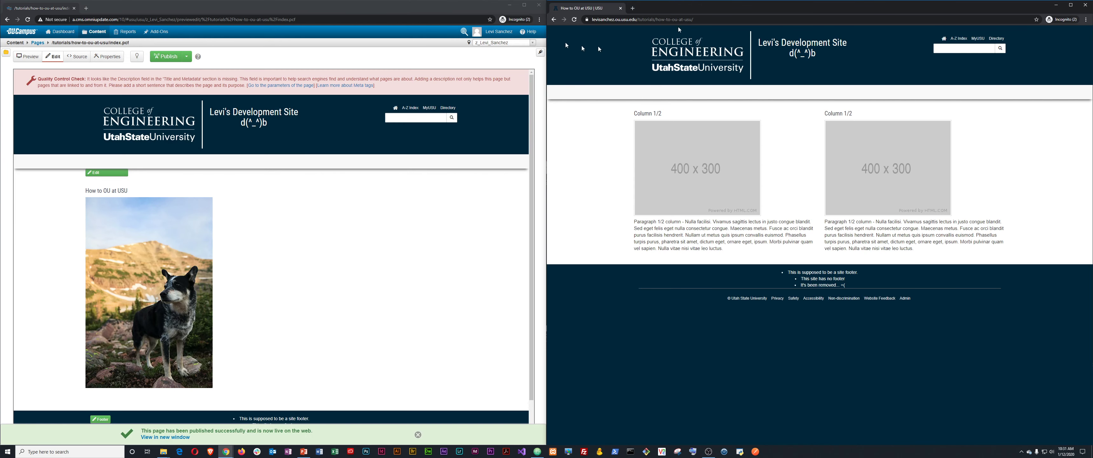
# Reload the live page, confirm the puppy image opens the PDF, then return to editing.
pyautogui.press('F5')
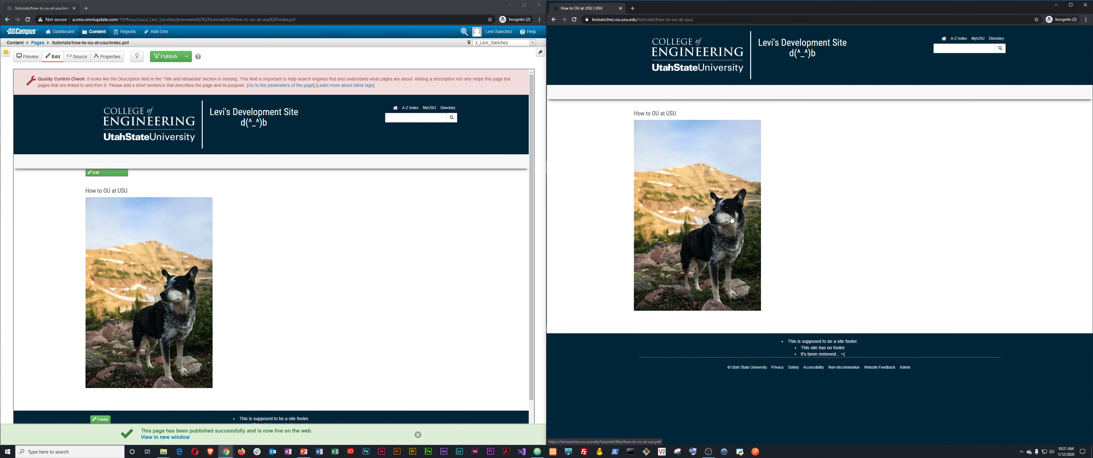
pyautogui.click(695, 199)
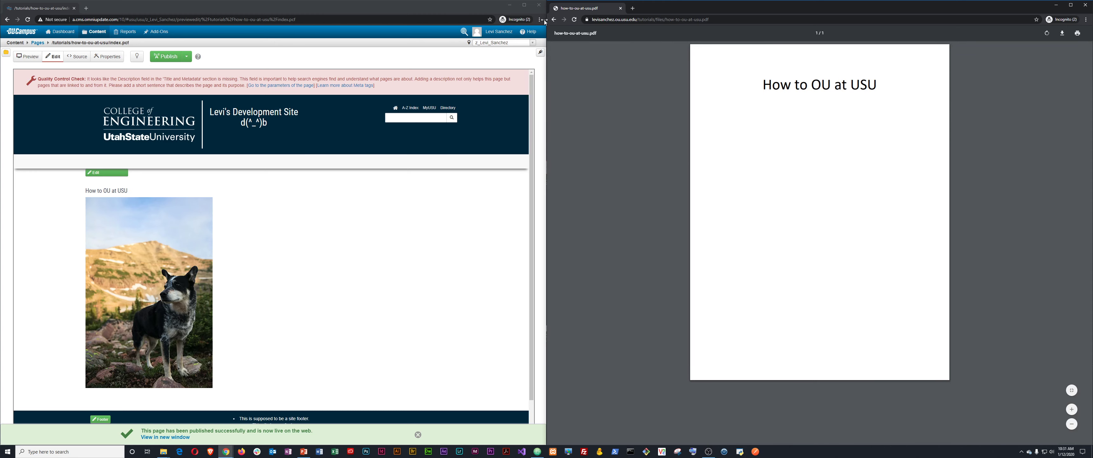
pyautogui.click(554, 20)
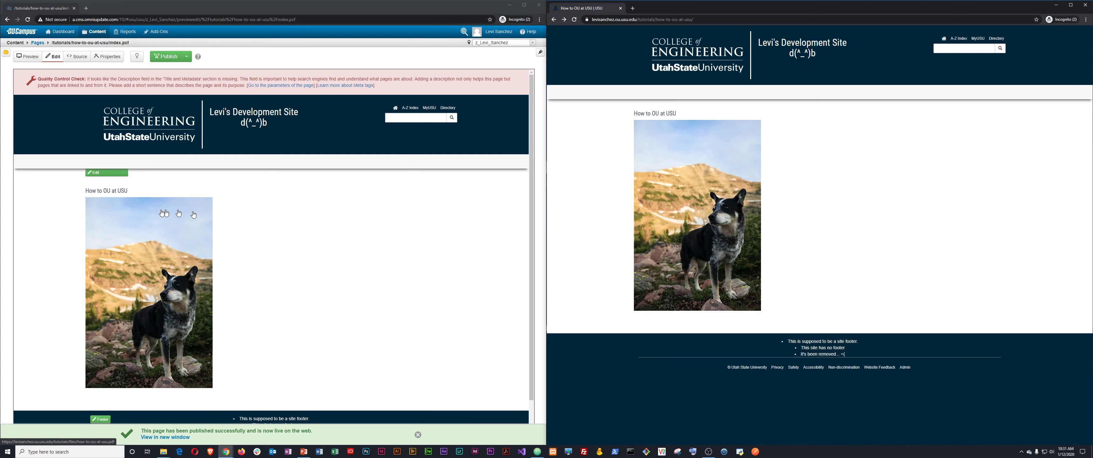
pyautogui.click(112, 174)
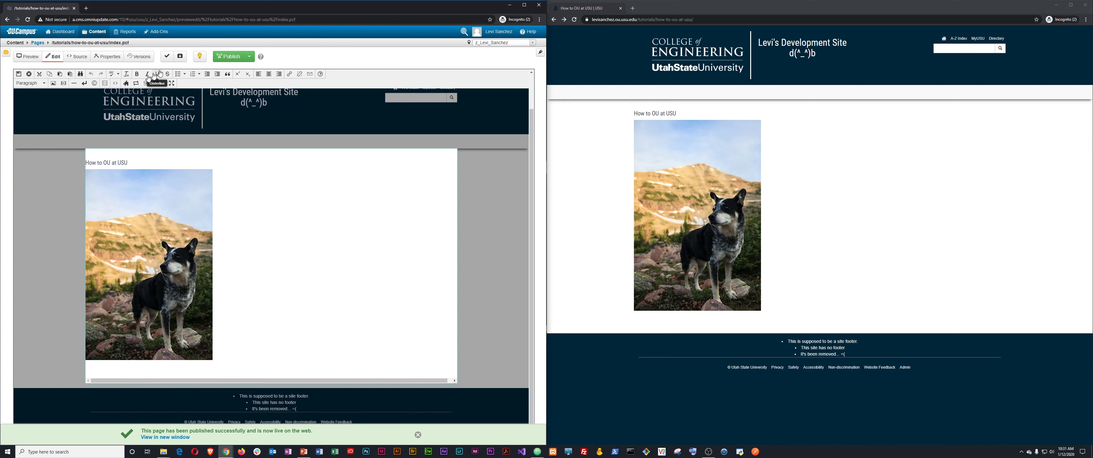
# Show the content blocks and select the 'Access the pdf' text to link it.
pyautogui.click(105, 82)
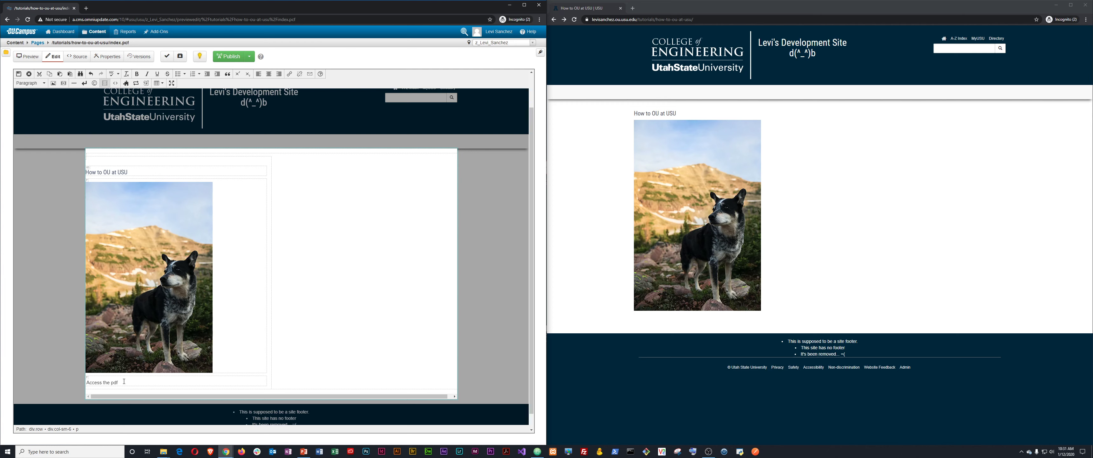
pyautogui.hotkey('ctrl', 'shift', 'Left')
pyautogui.hotkey('ctrl', 'shift', 'Left')
pyautogui.hotkey('ctrl', 'shift', 'Left')
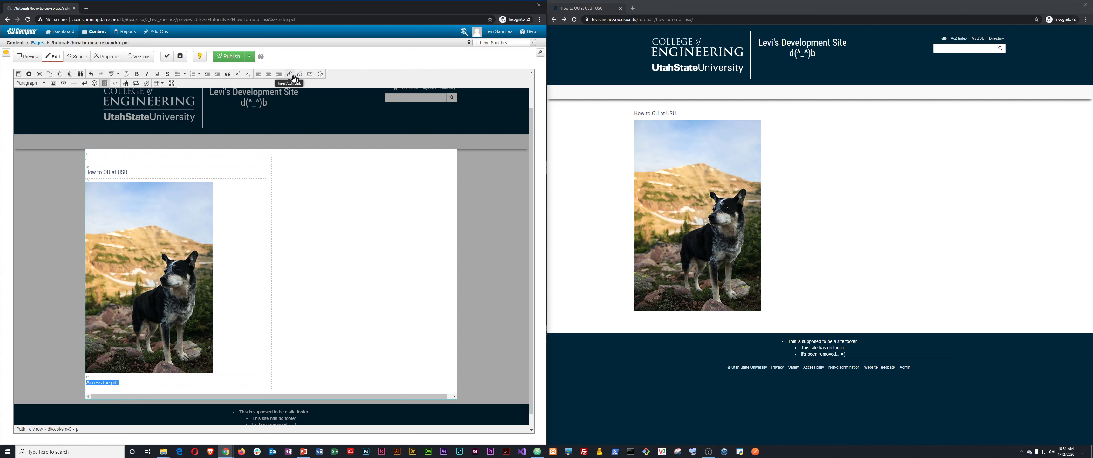
pyautogui.rightClick(107, 351)
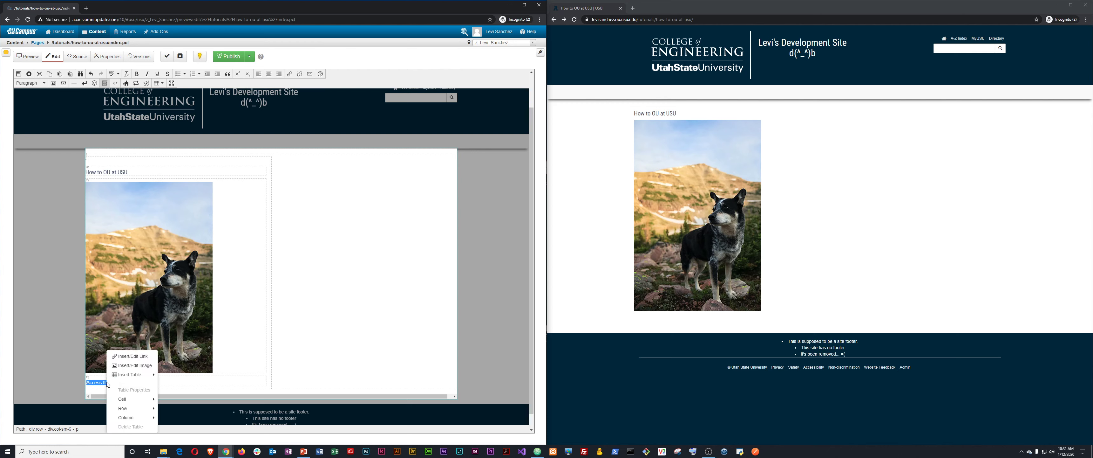
pyautogui.click(131, 357)
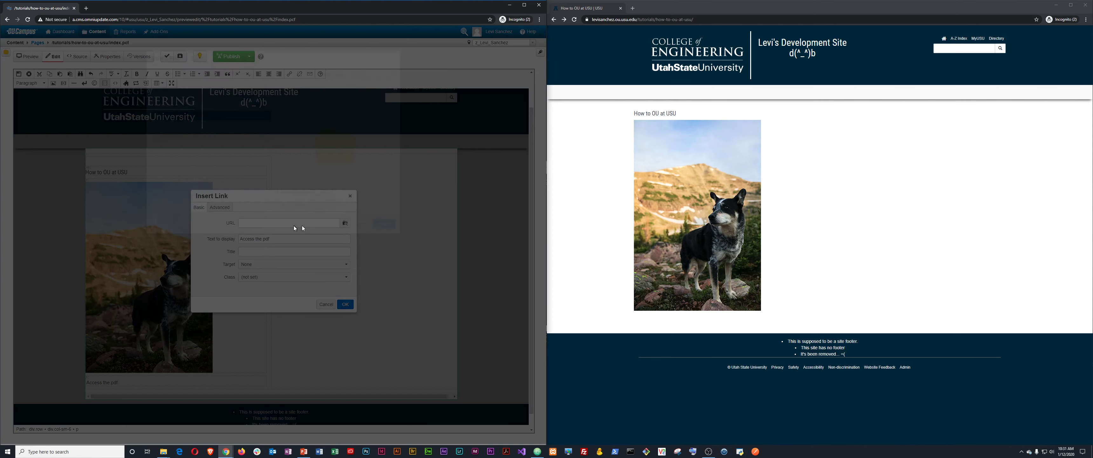
# Link 'Access the pdf' to files/how-to-ou-at-usu.pdf and save index.pcf.
pyautogui.click(345, 223)
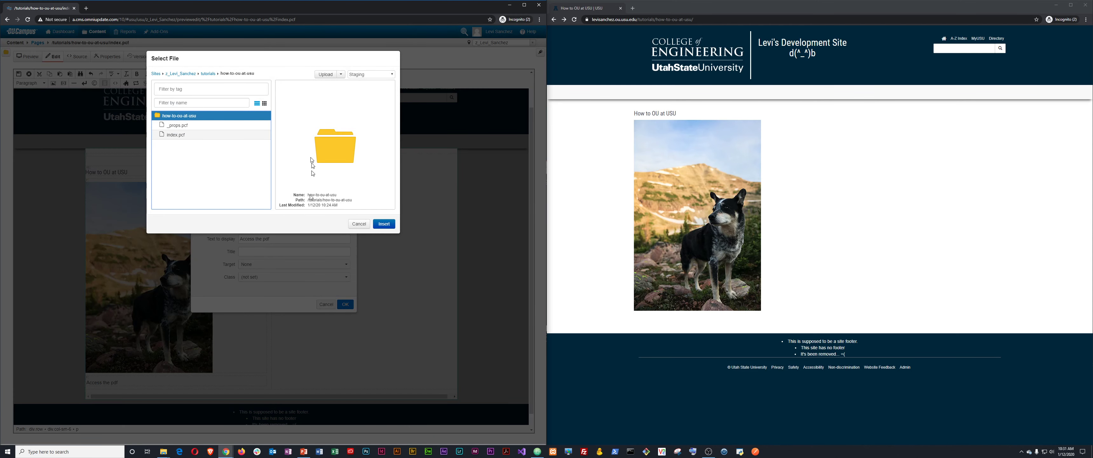
pyautogui.click(208, 74)
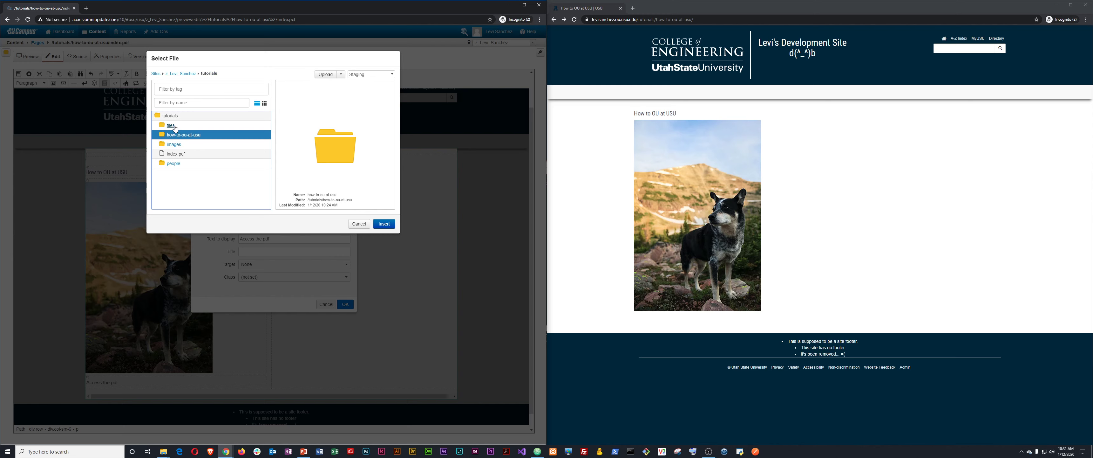
pyautogui.click(171, 126)
pyautogui.click(180, 127)
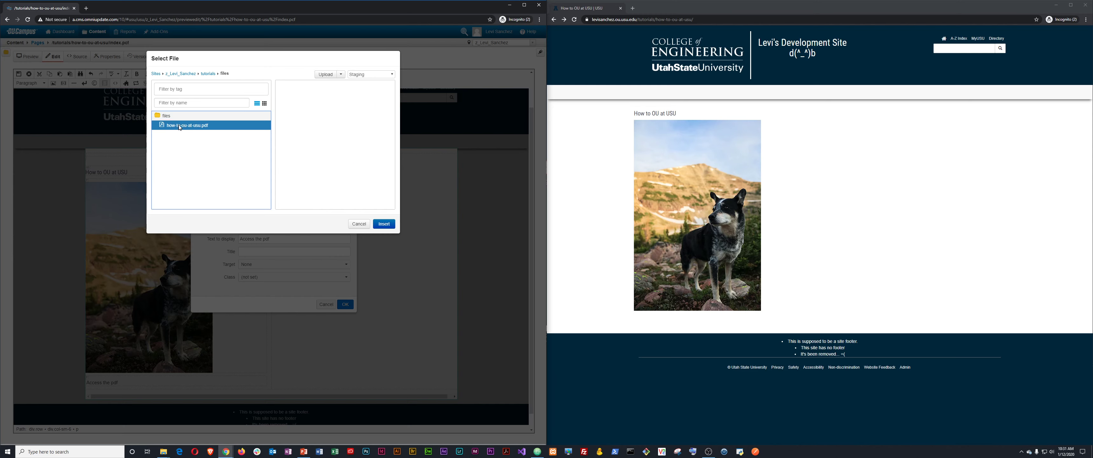
pyautogui.click(385, 225)
pyautogui.click(345, 303)
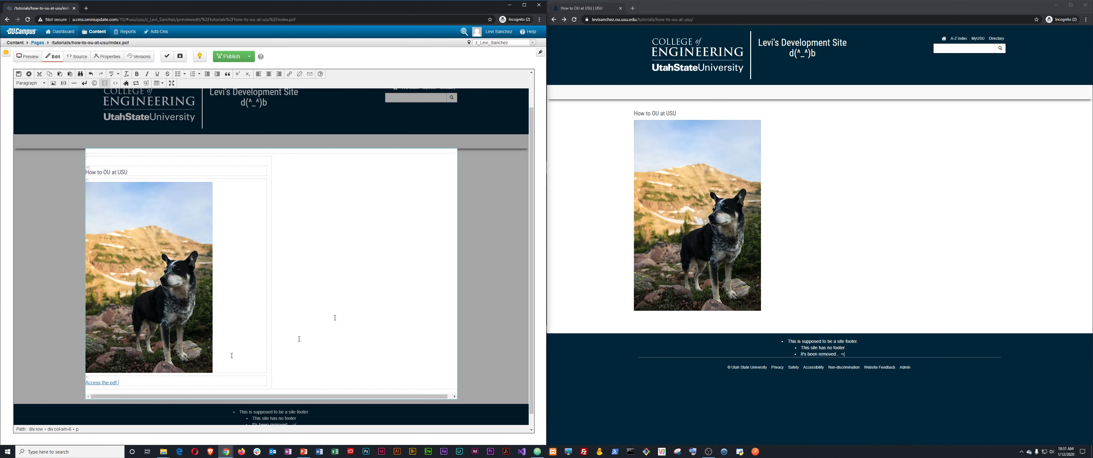
pyautogui.click(19, 74)
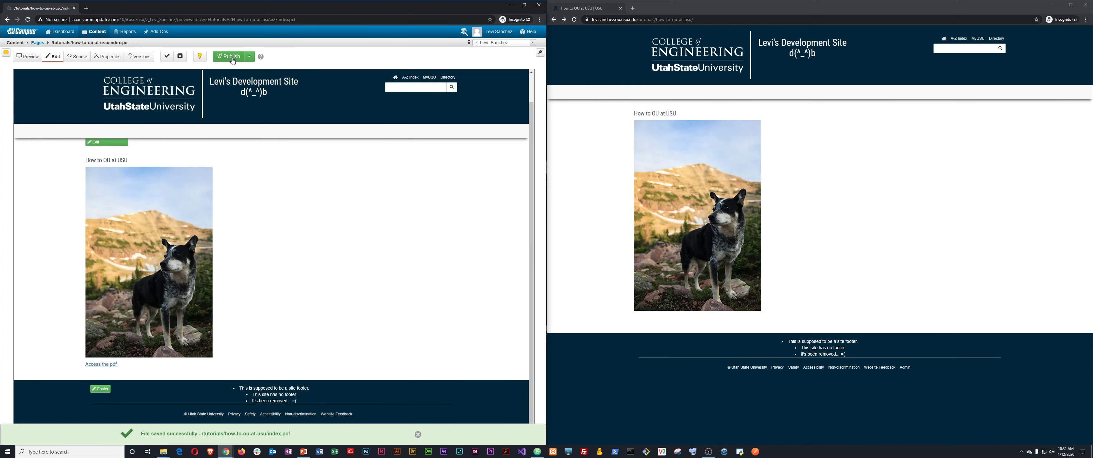
# Publish the page live, then test the 'Access the pdf' link on the live site.
pyautogui.click(222, 58)
pyautogui.click(354, 221)
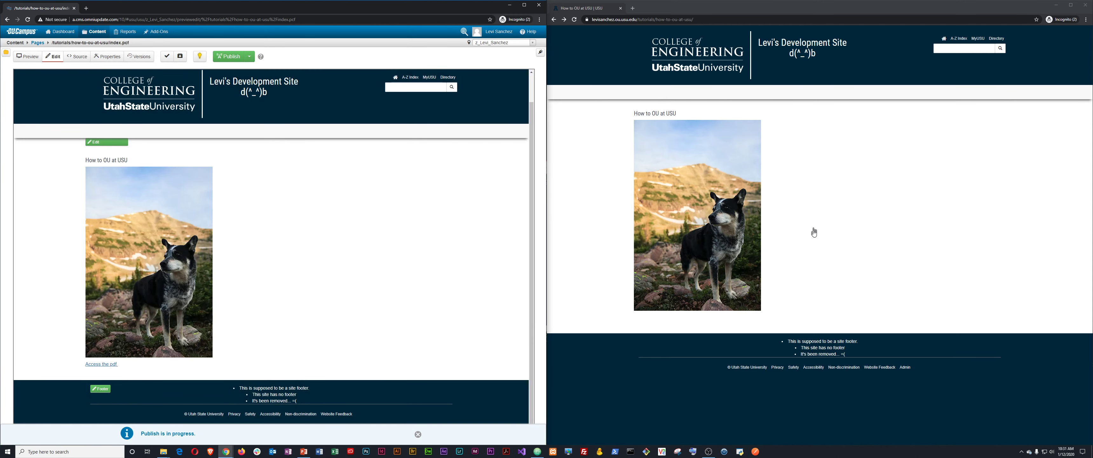
pyautogui.click(814, 232)
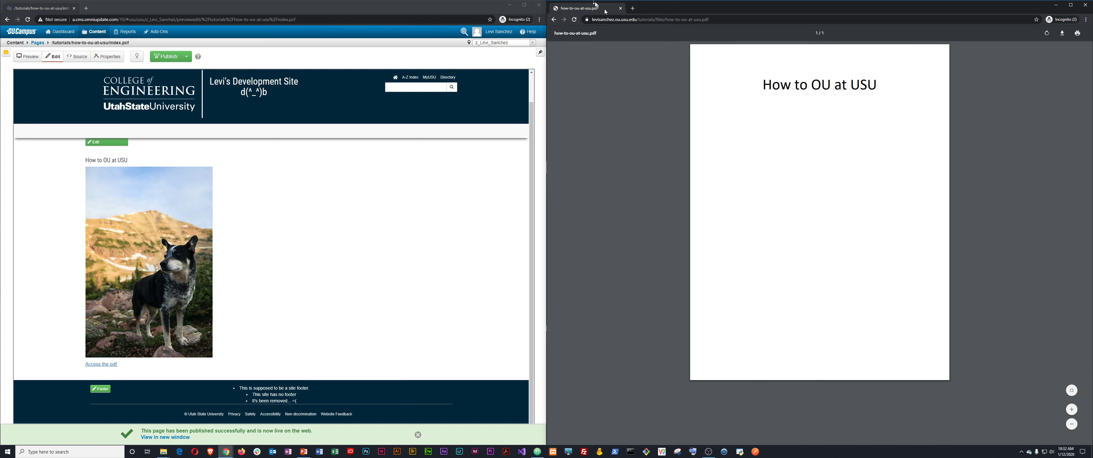
pyautogui.click(554, 20)
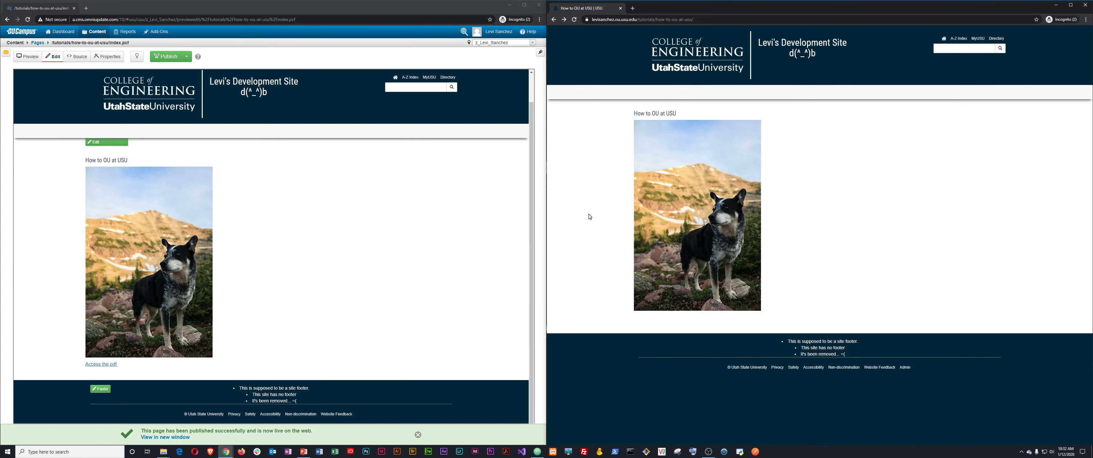